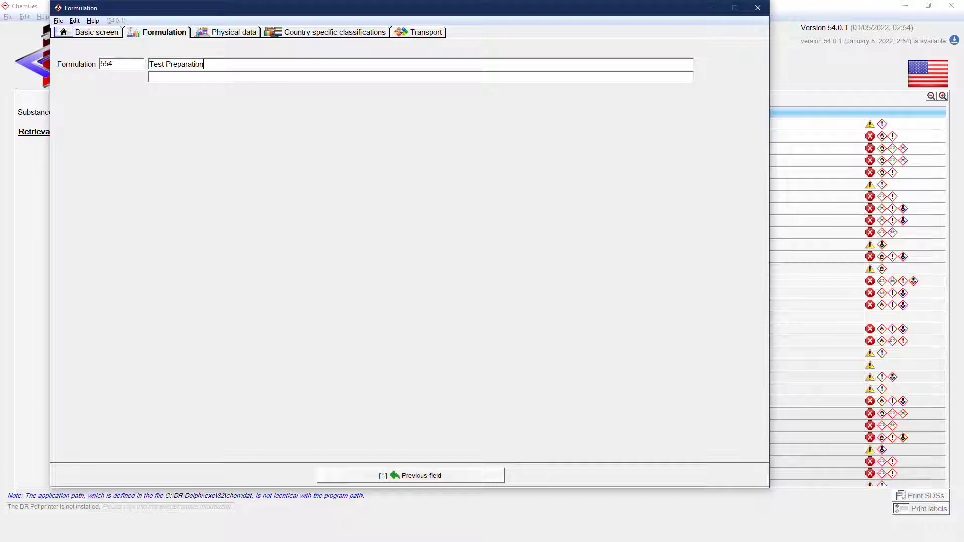
# Step: Search the substances for TOLUEN and add toluene (108-88-3) to Test Preparation with a share of ≥15-≤35 percent
pyautogui.press('Return')
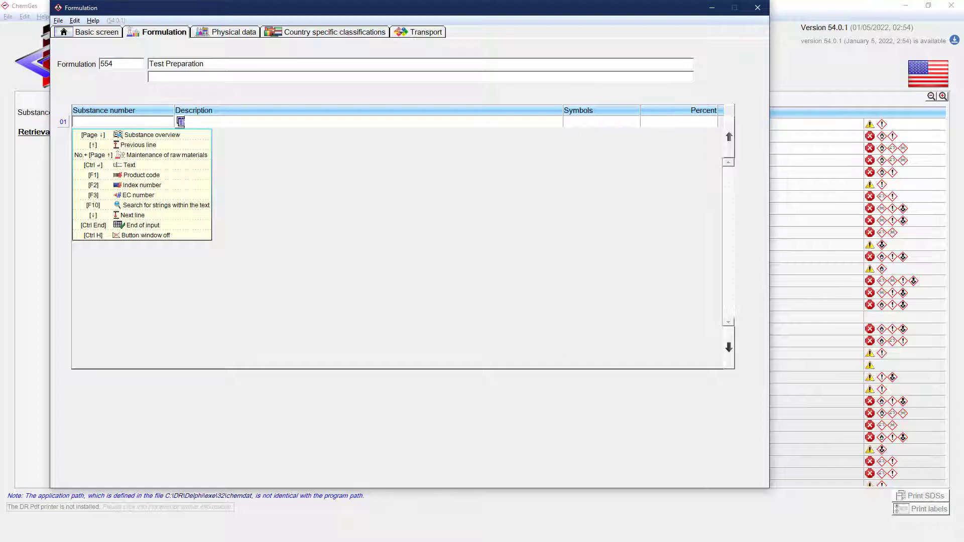
pyautogui.write('TOLUEN')
pyautogui.press('Return')
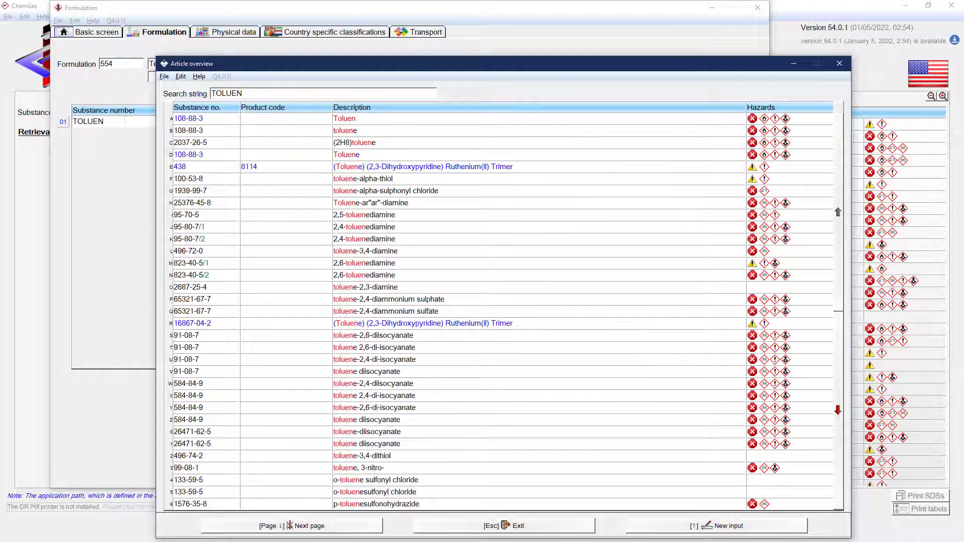
pyautogui.doubleClick(351, 130)
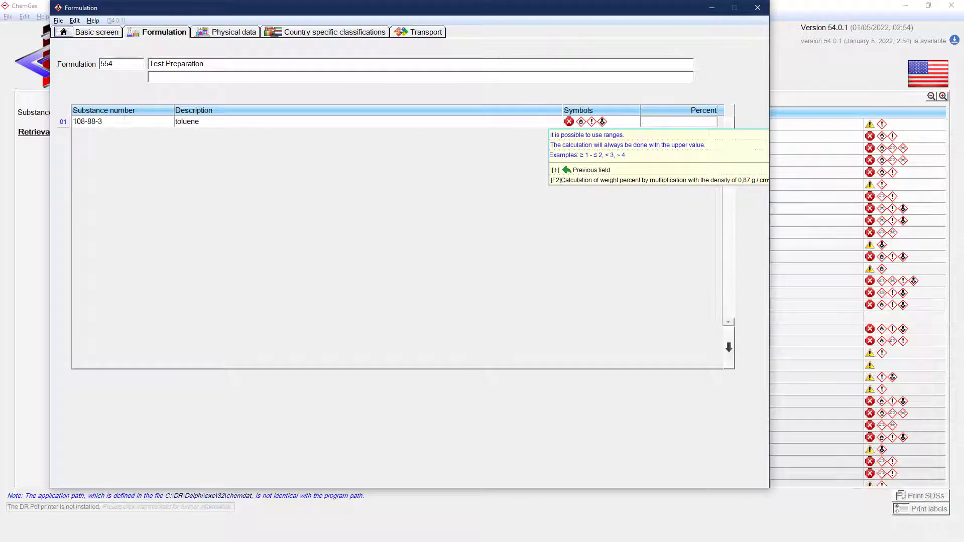
pyautogui.write('≥')
pyautogui.write('15-')
pyautogui.write('<')
pyautogui.write('35')
pyautogui.press('Return')
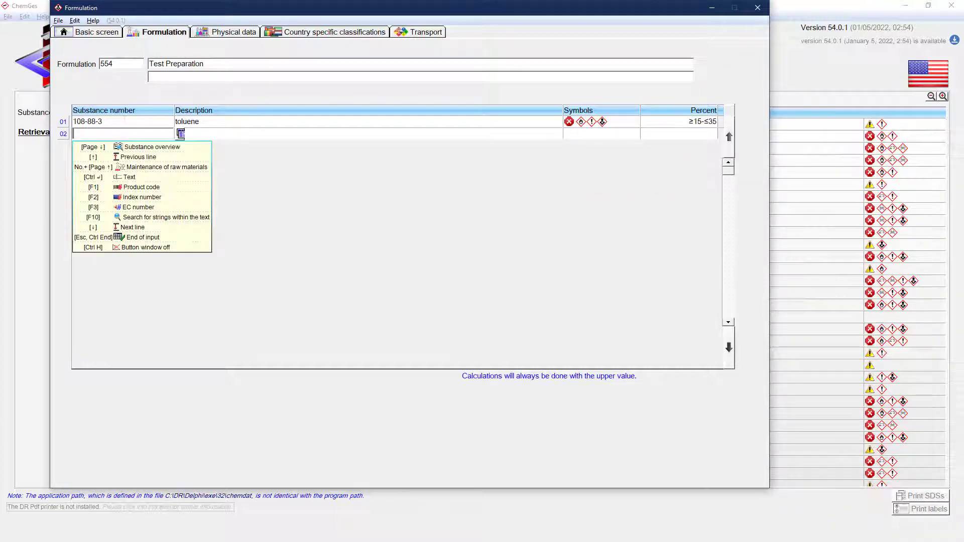
# Step: Search for CHLOR AMMON and add o-phenylenediamine dihydrochloride (615-28-1) as the second ingredient with a share of 17-25 percent
pyautogui.write('CHLOR AMMON')
pyautogui.press('Return')
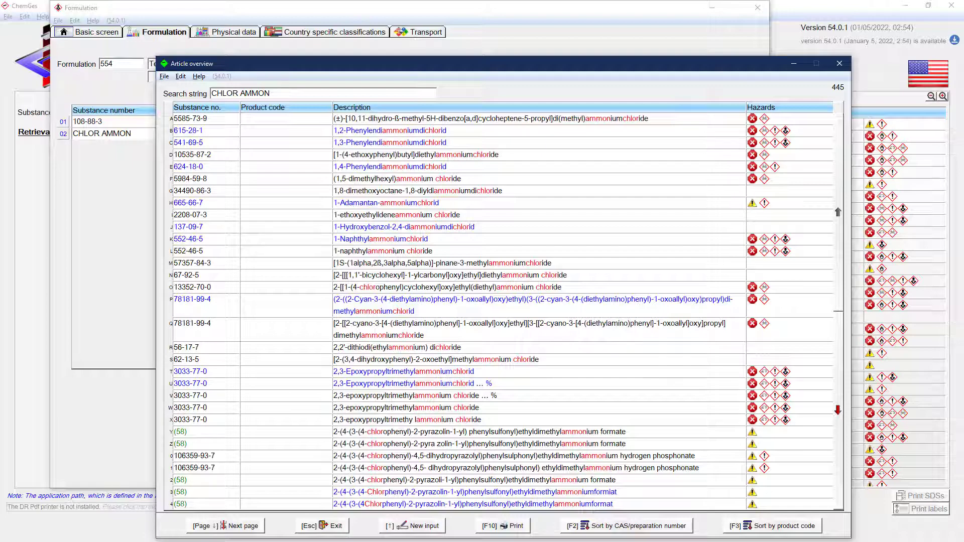
pyautogui.click(182, 130)
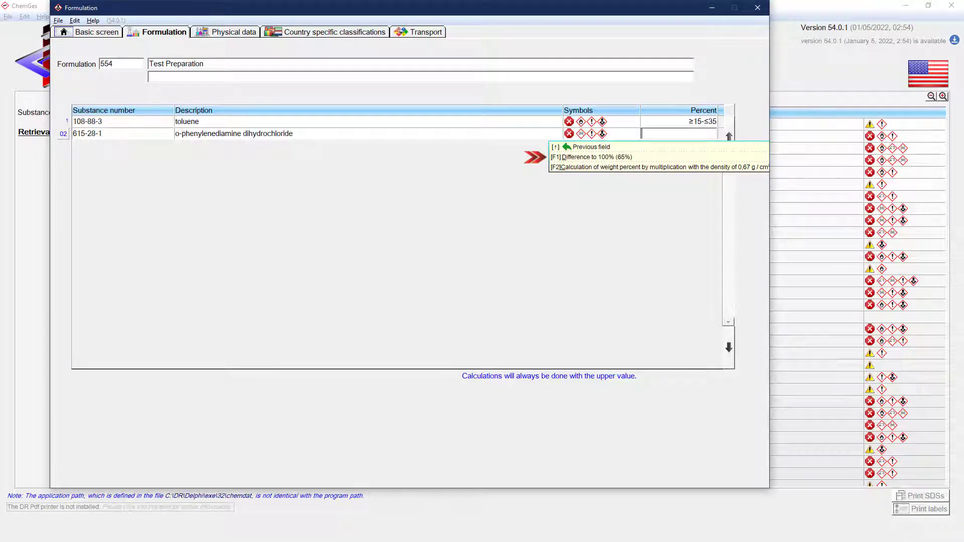
pyautogui.write('17-25')
pyautogui.press('Return')
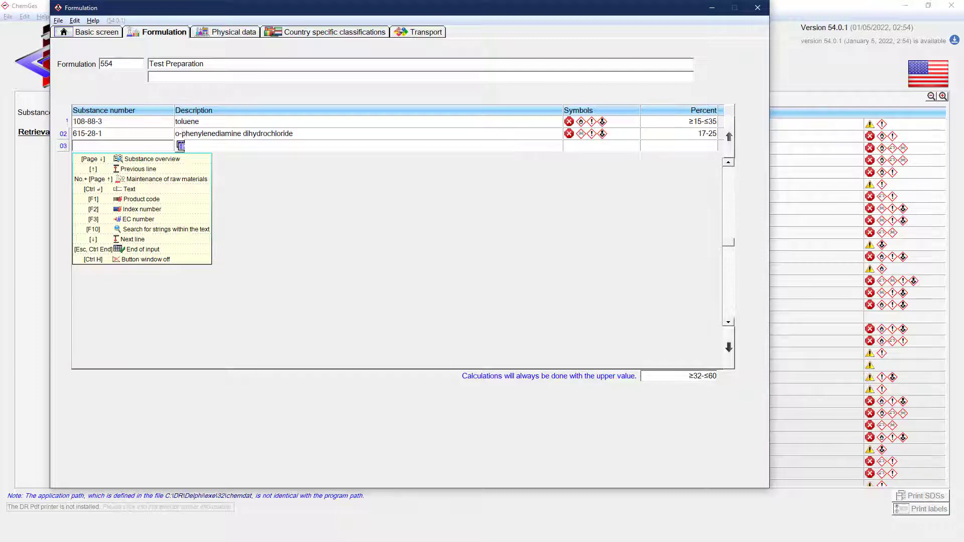
# Step: Add formaldehyde by its CAS number 50-00-0 as the third ingredient with a share of ~28 percent
pyautogui.write('50-00-0')
pyautogui.press('Return')
pyautogui.write('~28')
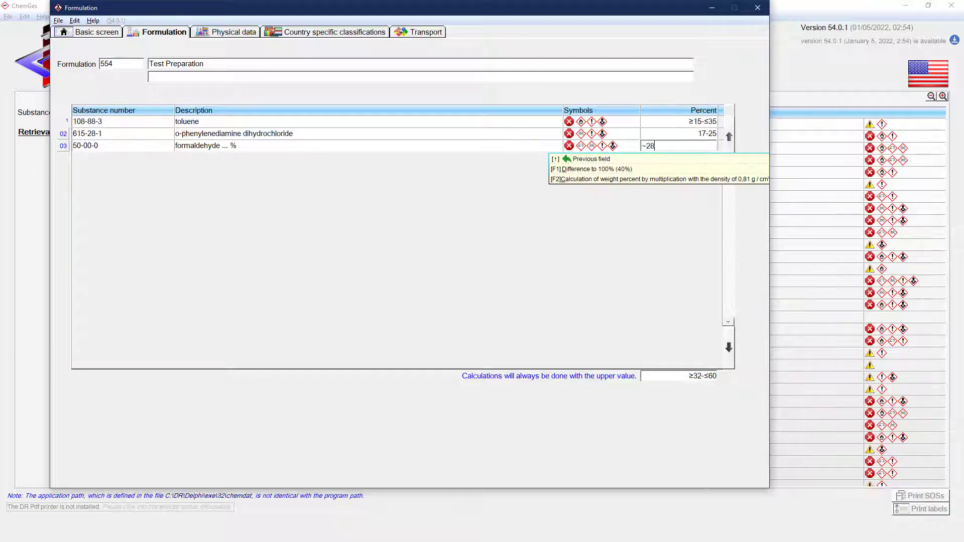
pyautogui.press('Return')
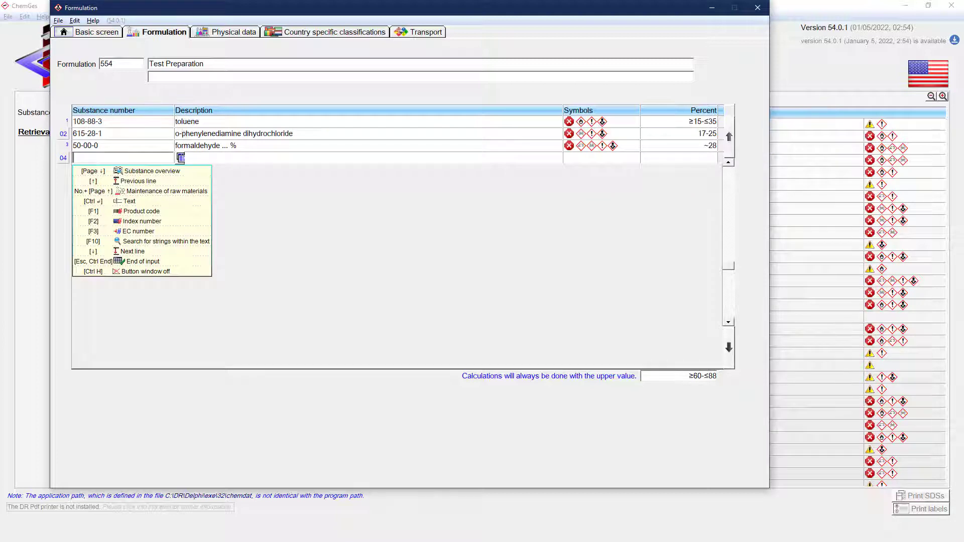
# Step: Add Resin solution X 50 (113405) as the fourth ingredient with a share of 18-<30 percent
pyautogui.write('1000')
pyautogui.press('Return')
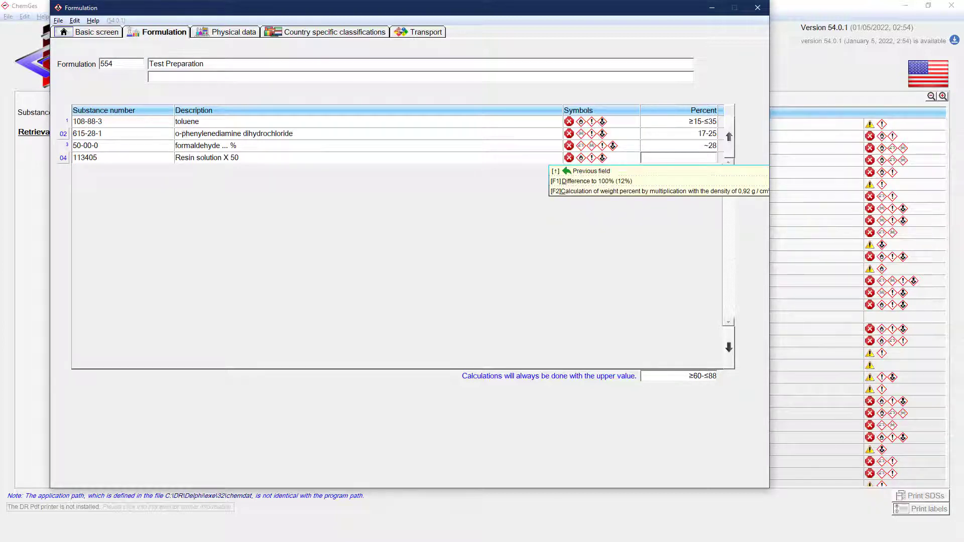
pyautogui.write('18-<30')
pyautogui.press('Return')
# Step: Look up product codes starting with 17 and add cis-3-Hexen-1-yl acetate (17067) with a share of 19-≤20 percent
pyautogui.write('17')
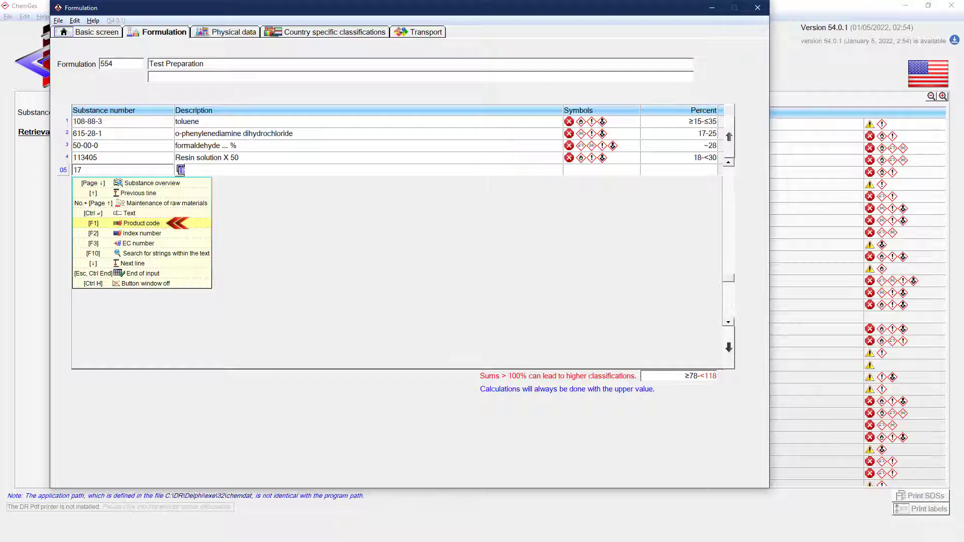
pyautogui.click(161, 222)
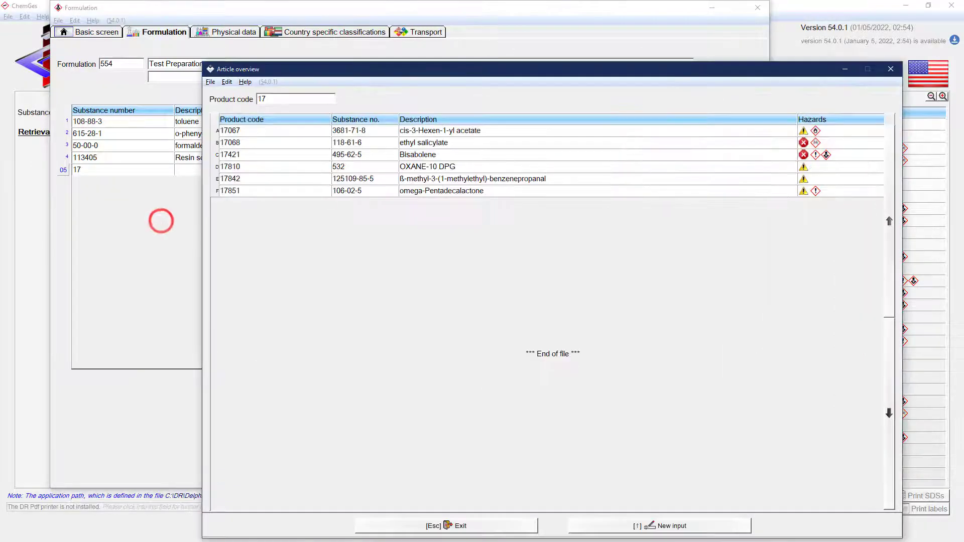
pyautogui.click(234, 130)
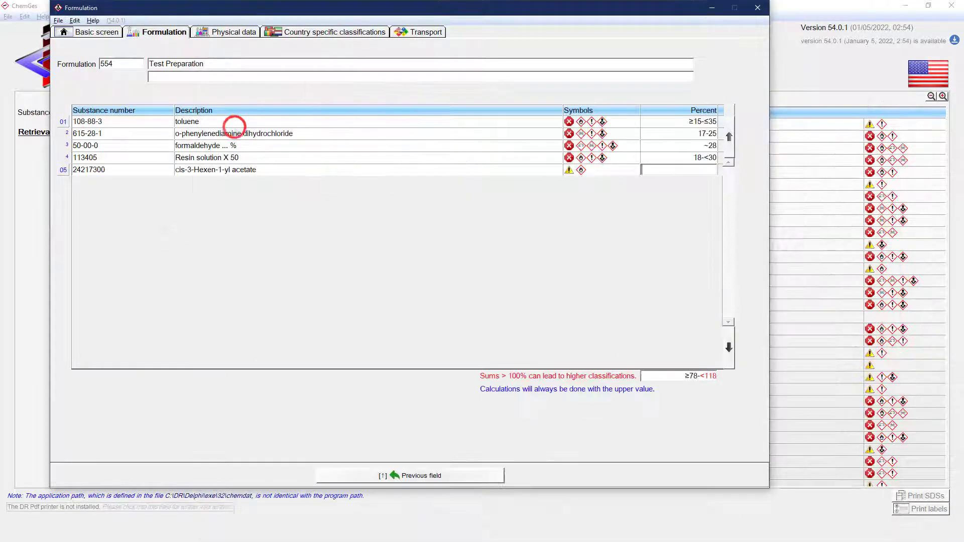
pyautogui.write('19-≤')
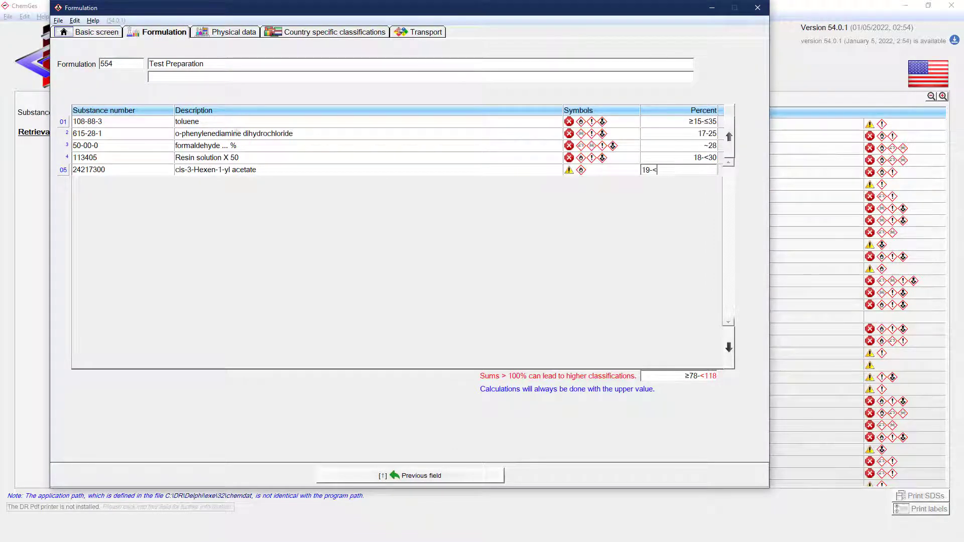
pyautogui.write('20')
pyautogui.press('Return')
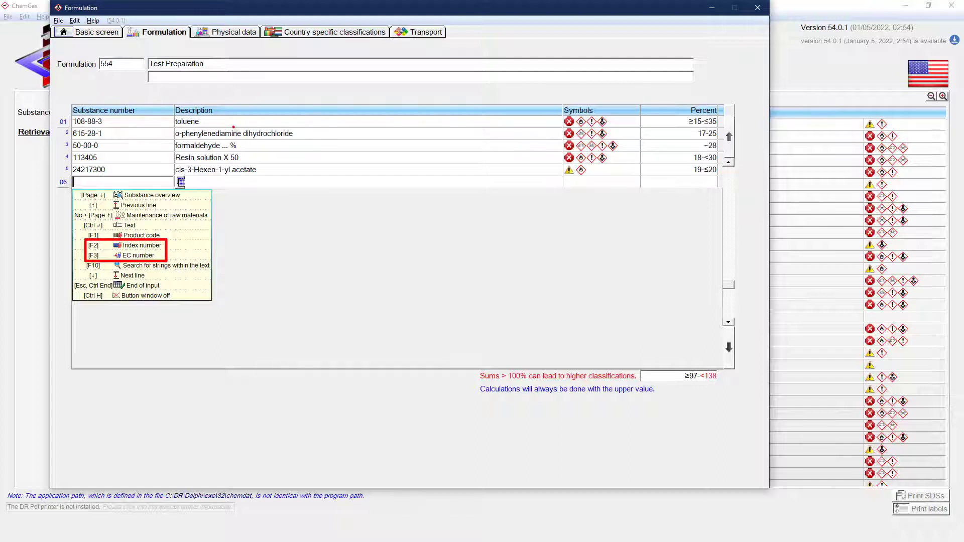
# Step: Create a new raw material from the sixth line with CAS number 12345678 and the description "Test raw material"
pyautogui.write('12')
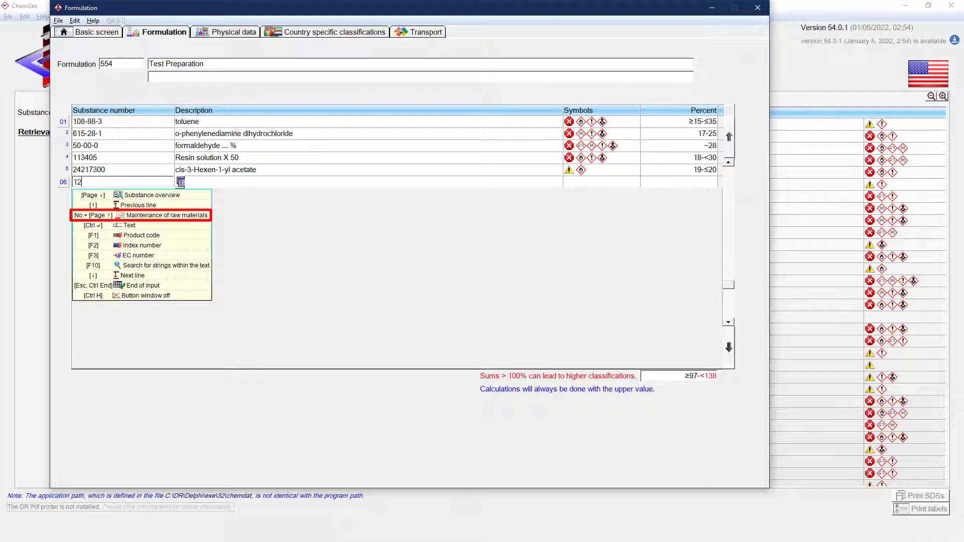
pyautogui.write('345678')
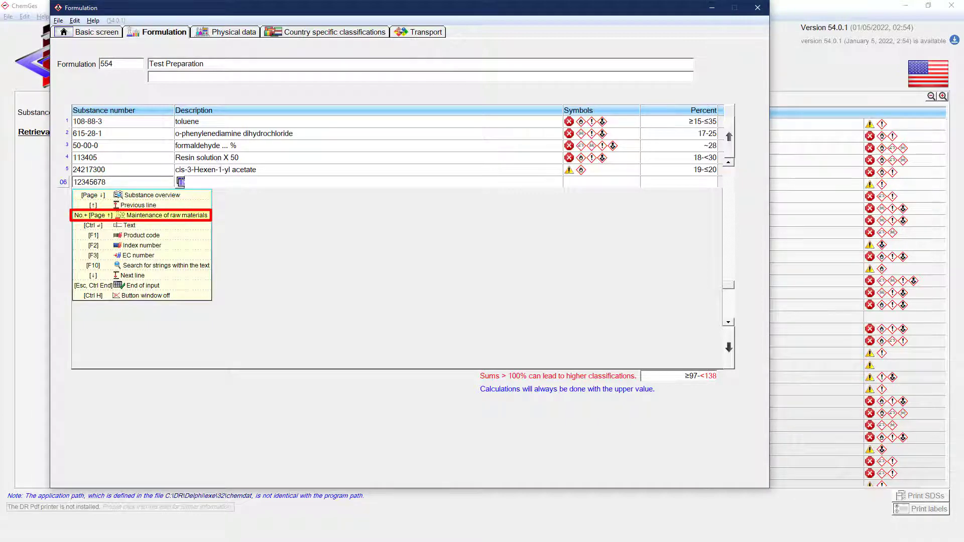
pyautogui.press('pageup')
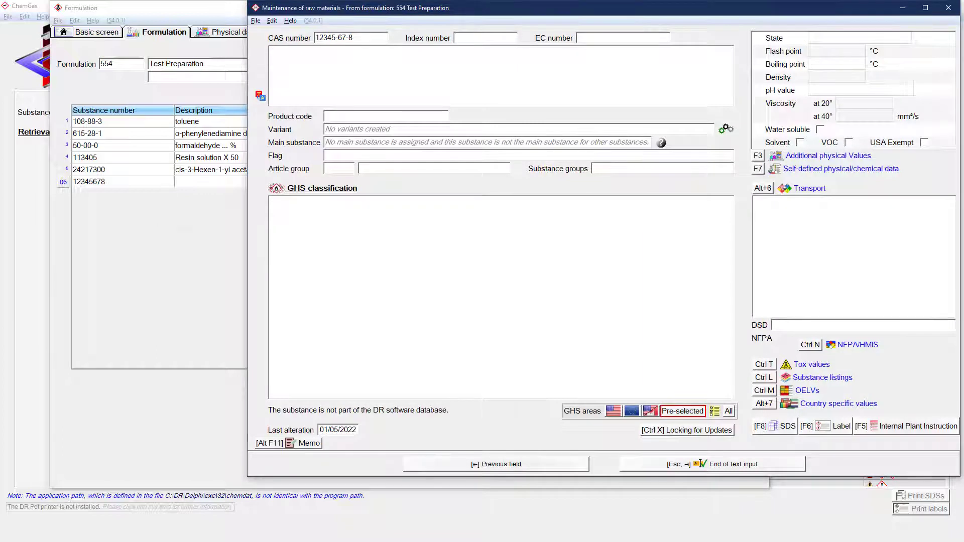
pyautogui.write('Test ')
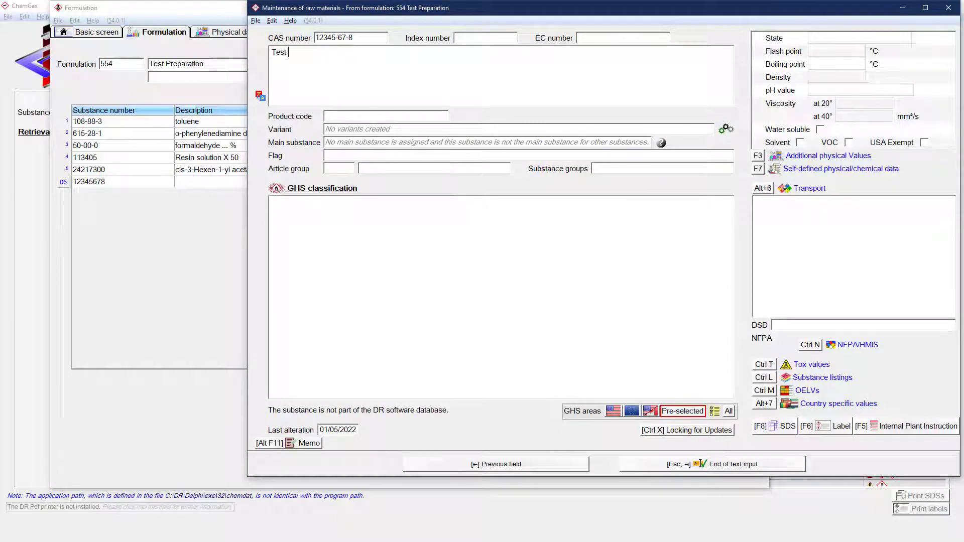
pyautogui.write('raw material')
pyautogui.press('Escape')
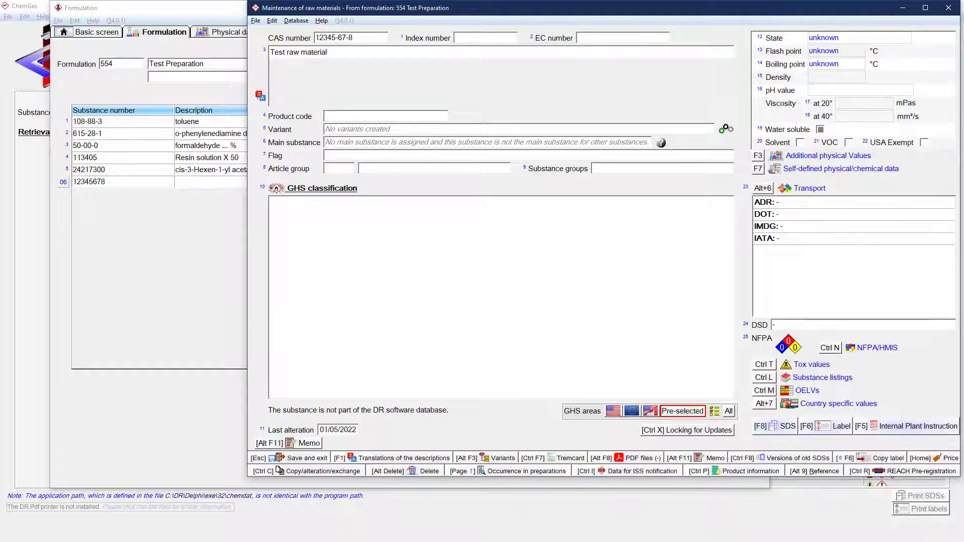
# Step: Save the new raw material into the formulation and set its share to 25 percent
pyautogui.press('Escape')
pyautogui.press('Return')
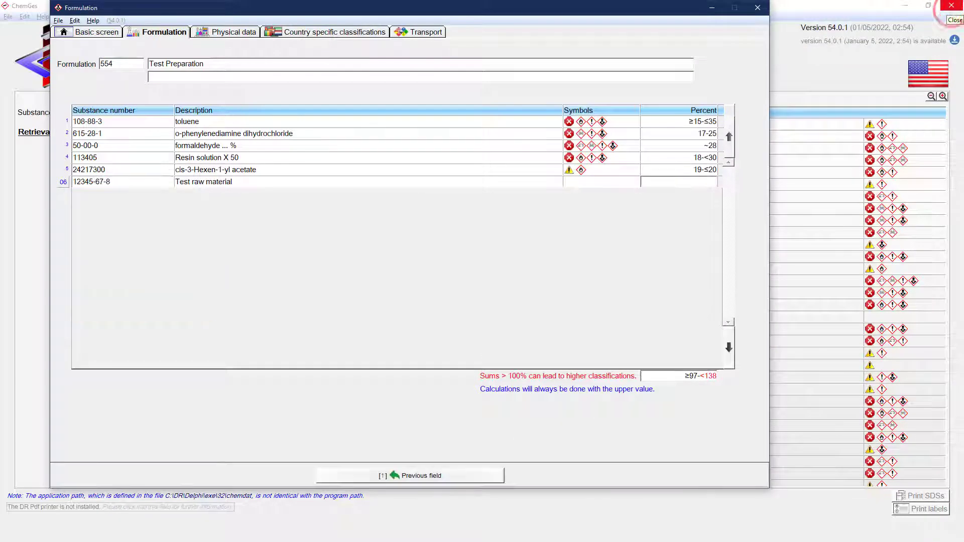
pyautogui.write('25')
pyautogui.press('Return')
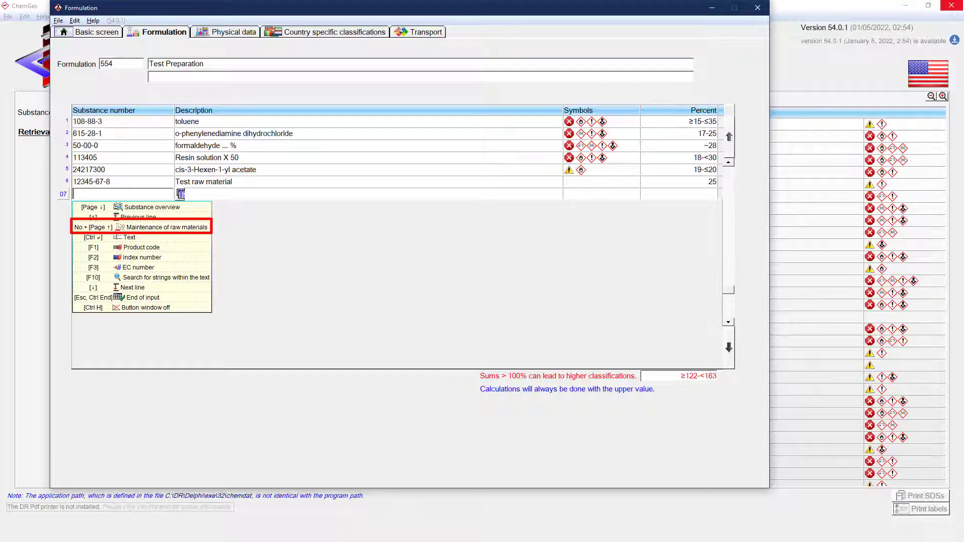
# Step: Create another raw material from the seventh line without a CAS number and describe it as "Test raw material 2"
pyautogui.click(121, 227)
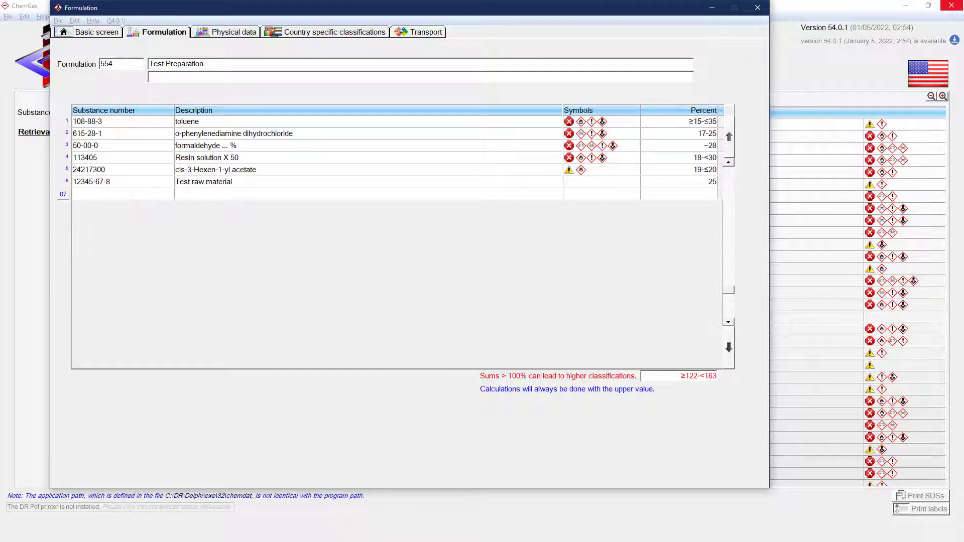
pyautogui.write('Test raw material 2')
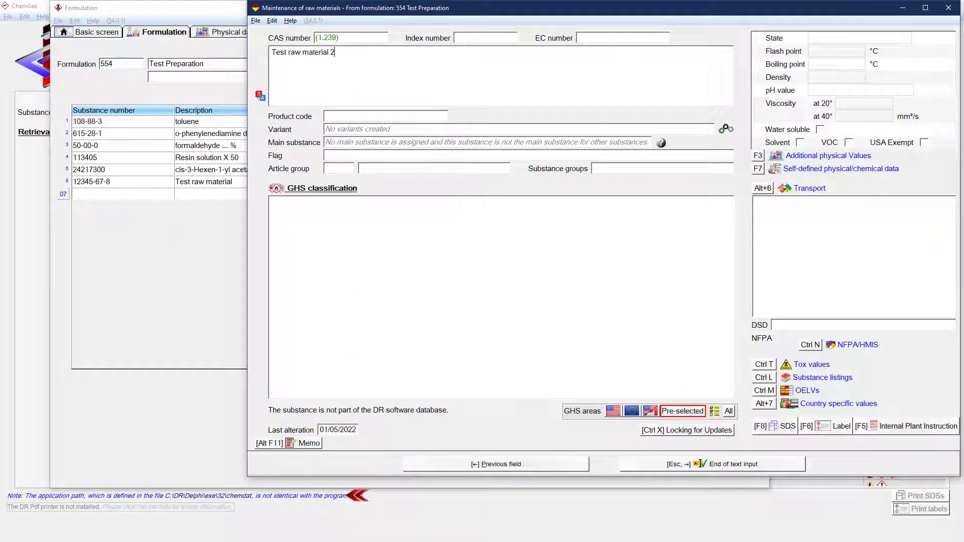
pyautogui.press('Escape')
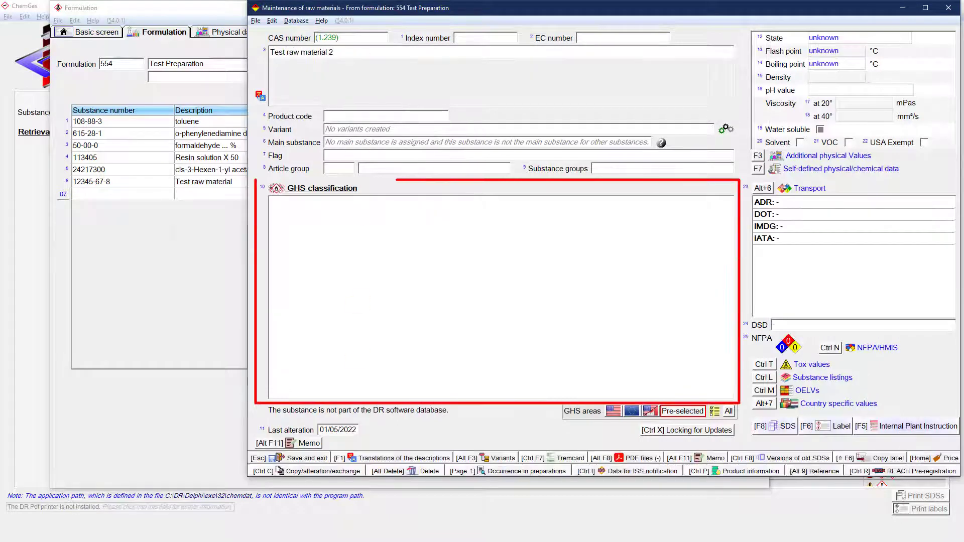
# Step: Classify Test raw material 2 under USA GHS as 2.8/F H242, 3.1.D/3 H311, 3.4.S/1A H317, 3.7/1A H360 and 3.8/3 H335
pyautogui.click(491, 287)
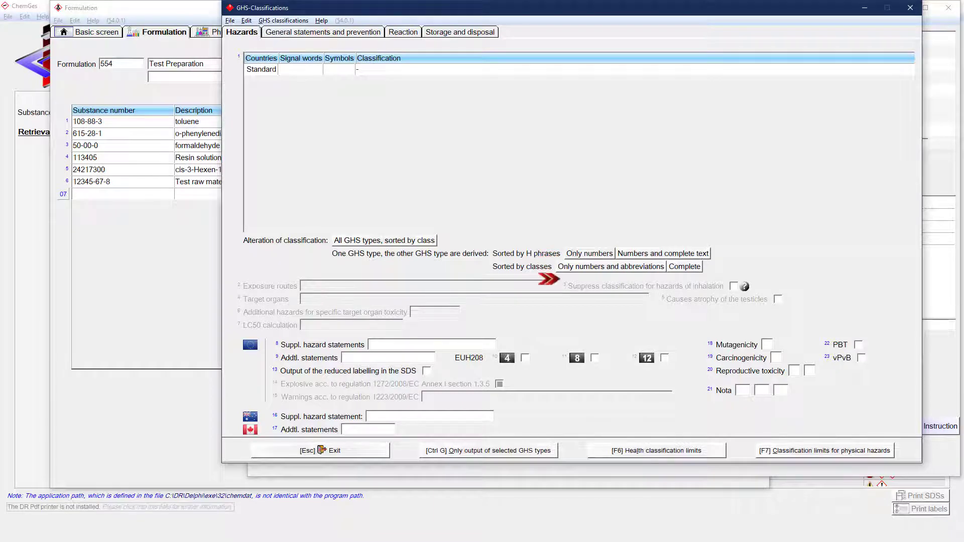
pyautogui.click(577, 253)
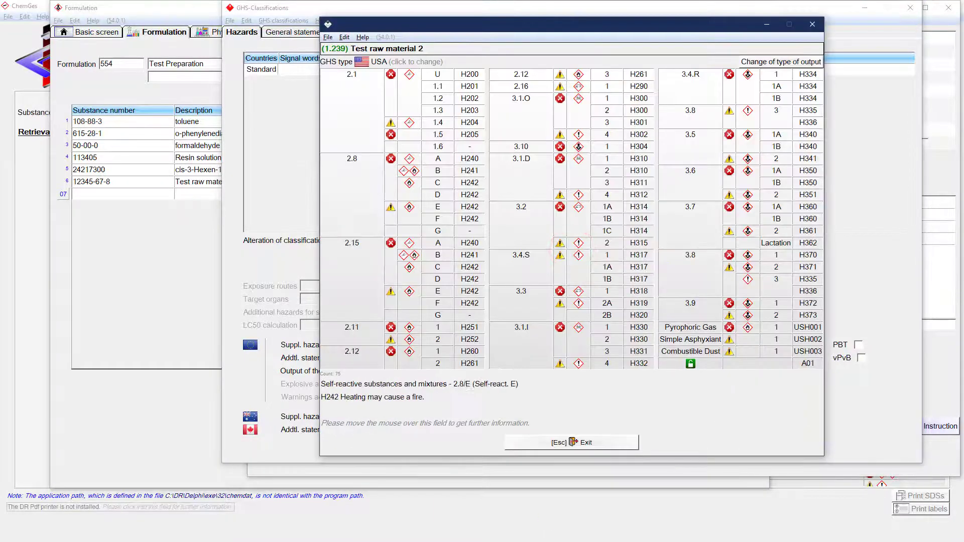
pyautogui.click(462, 171)
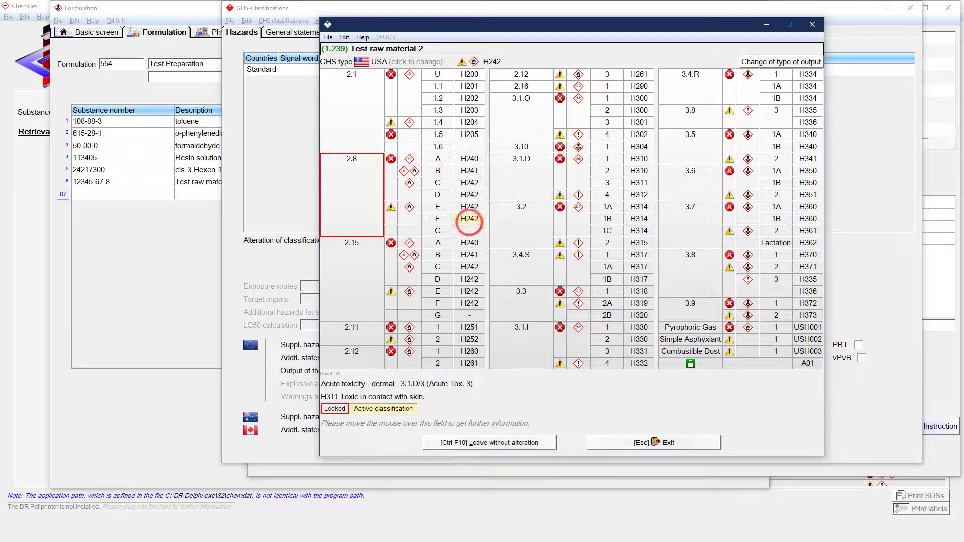
pyautogui.click(639, 183)
pyautogui.click(639, 267)
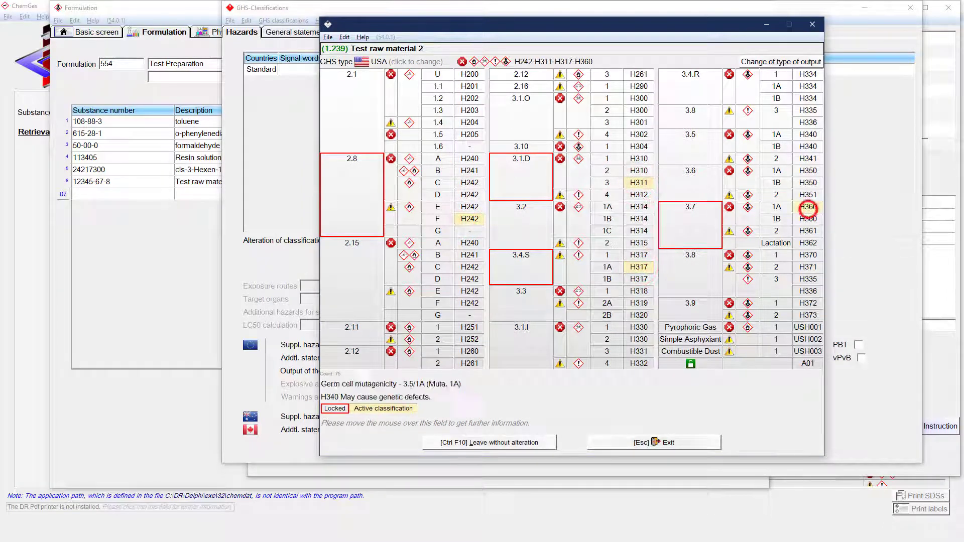
pyautogui.click(808, 207)
pyautogui.click(808, 110)
pyautogui.click(812, 24)
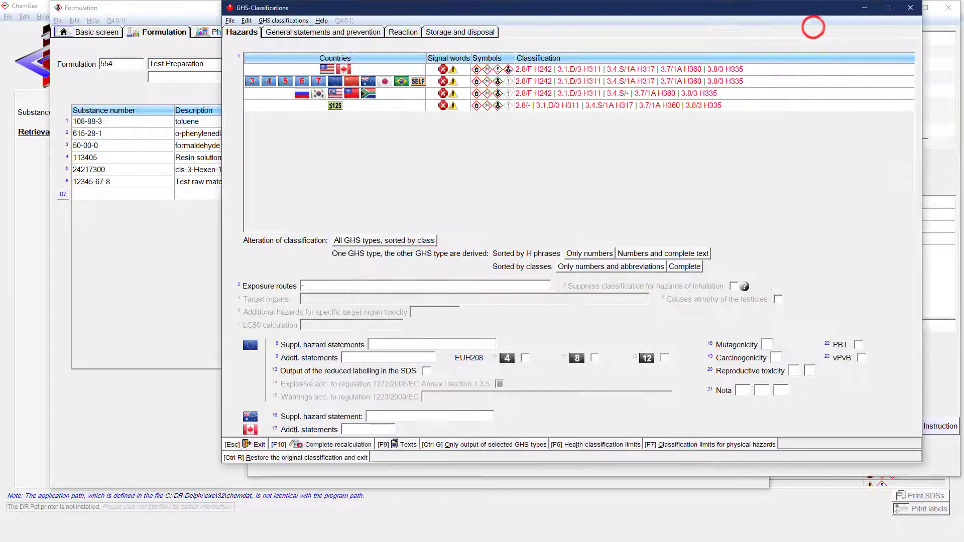
pyautogui.click(910, 8)
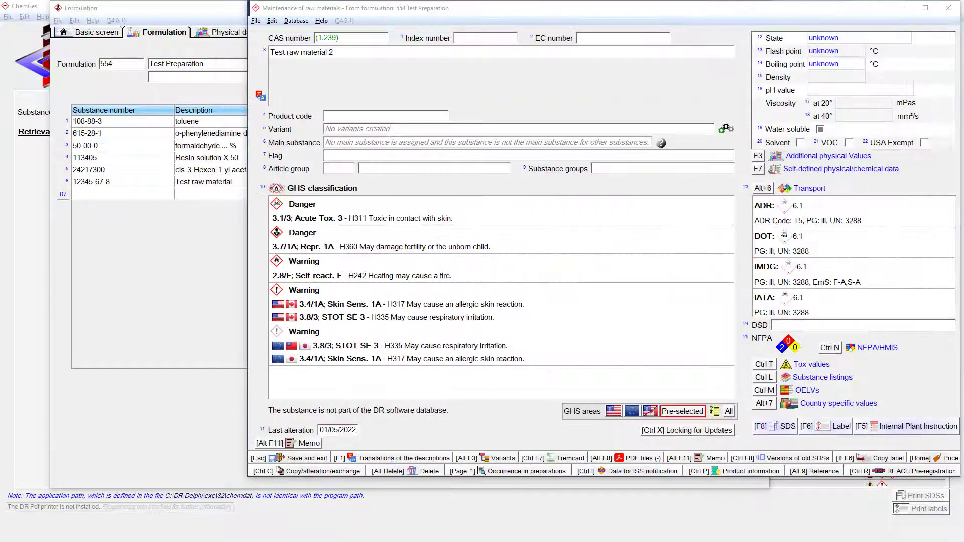
# Step: Set Test raw material 2's state to liquid and its flash point to 20 °C
pyautogui.click(835, 36)
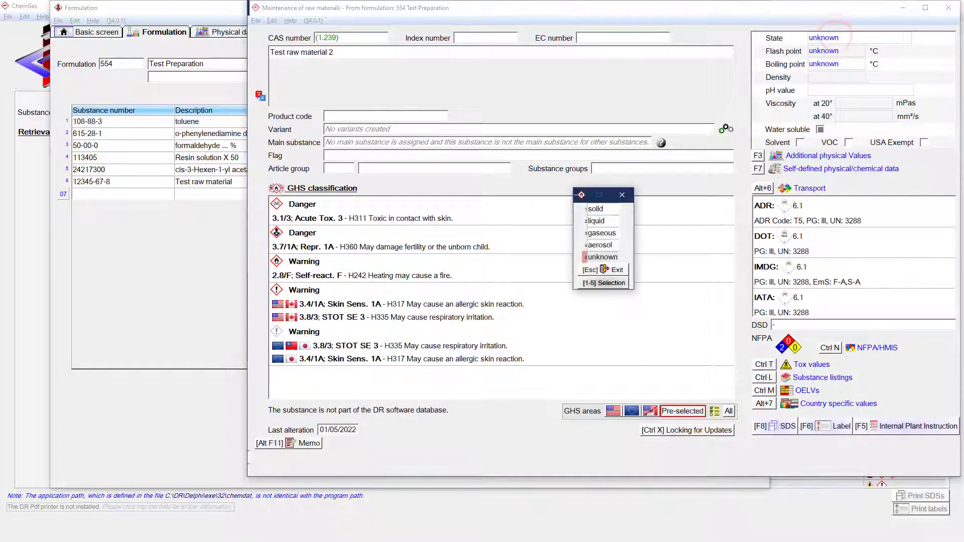
pyautogui.click(603, 221)
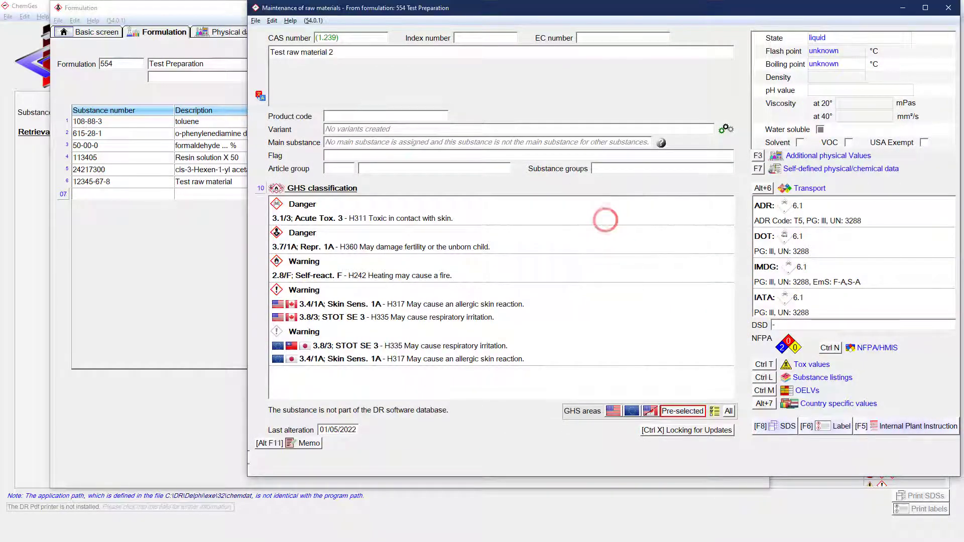
pyautogui.click(829, 50)
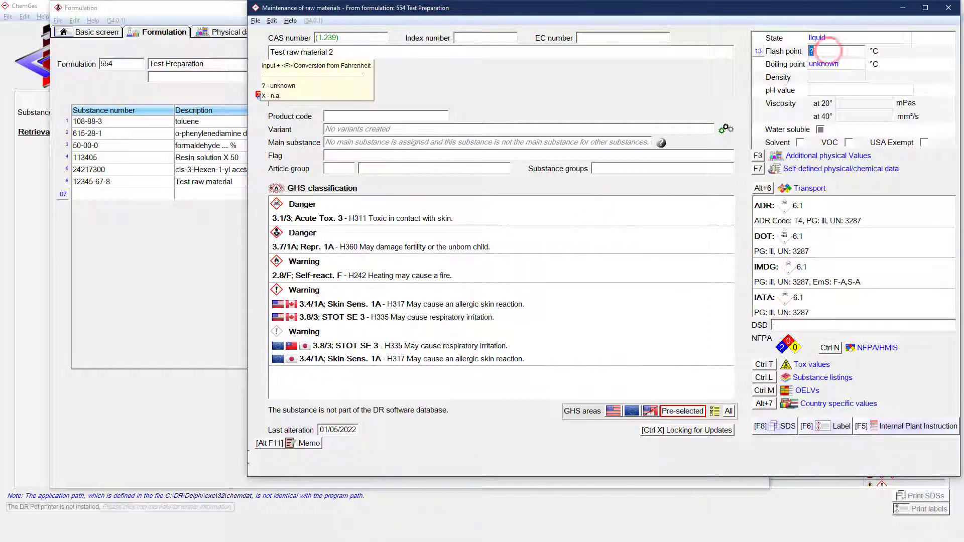
pyautogui.write('20')
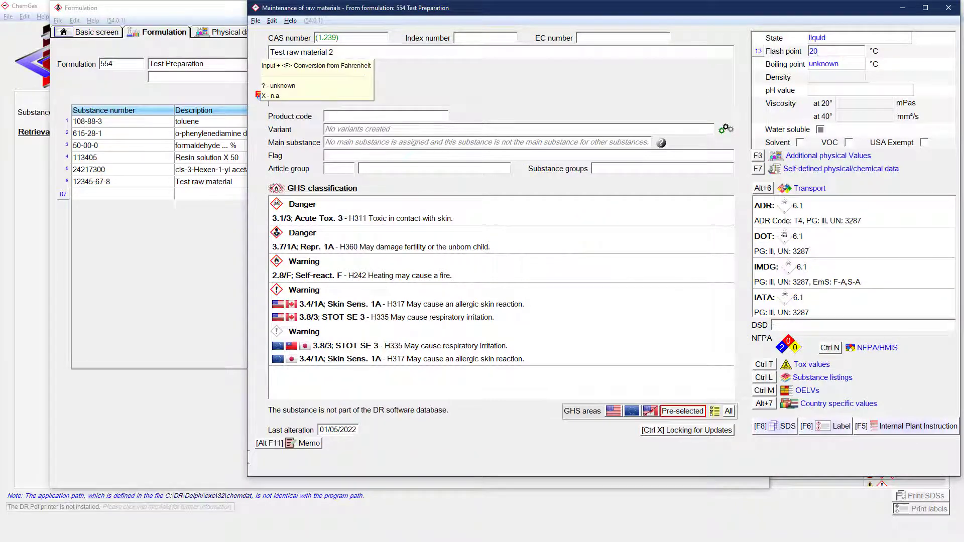
pyautogui.press('Return')
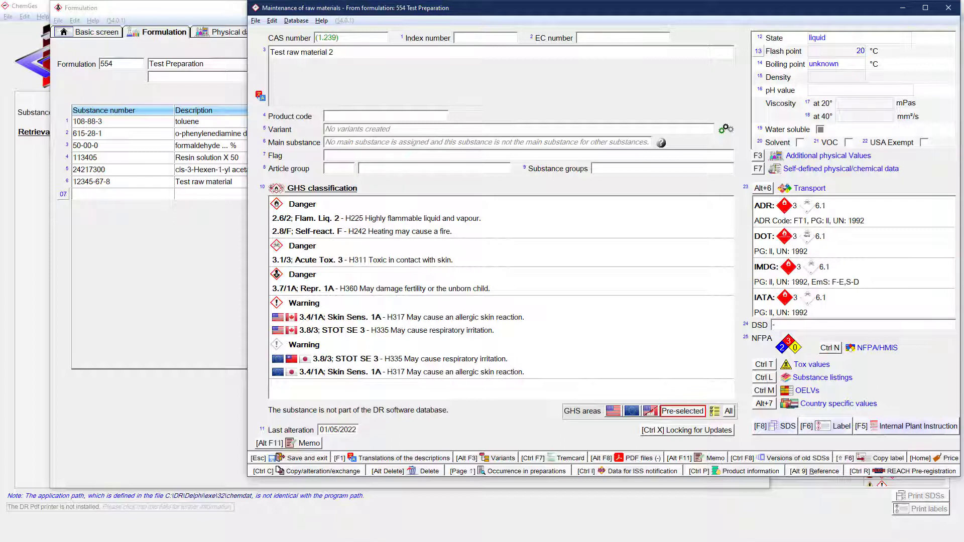
# Step: Save Test raw material 2 into the formulation and set its share to 10-20 percent
pyautogui.press('Escape')
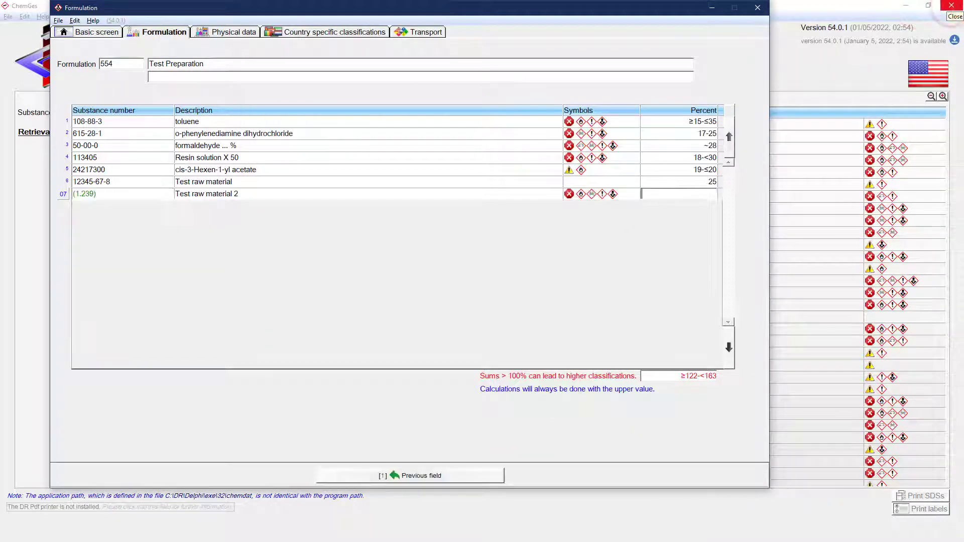
pyautogui.write('10-20')
pyautogui.press('Return')
# Step: Add the instruction "Stir for 10 min" as a text line below the last ingredient
pyautogui.click(124, 249)
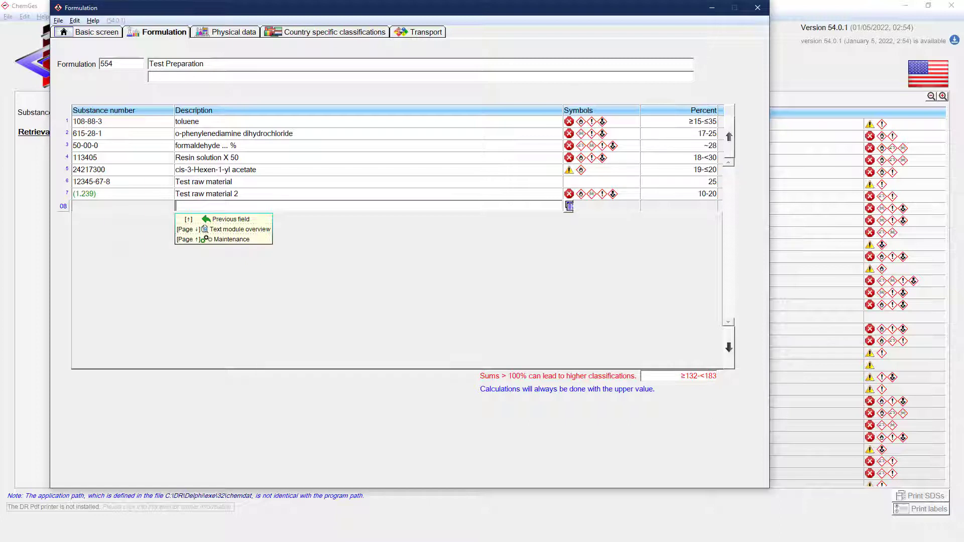
pyautogui.write('Stir for 10 min')
pyautogui.press('Return')
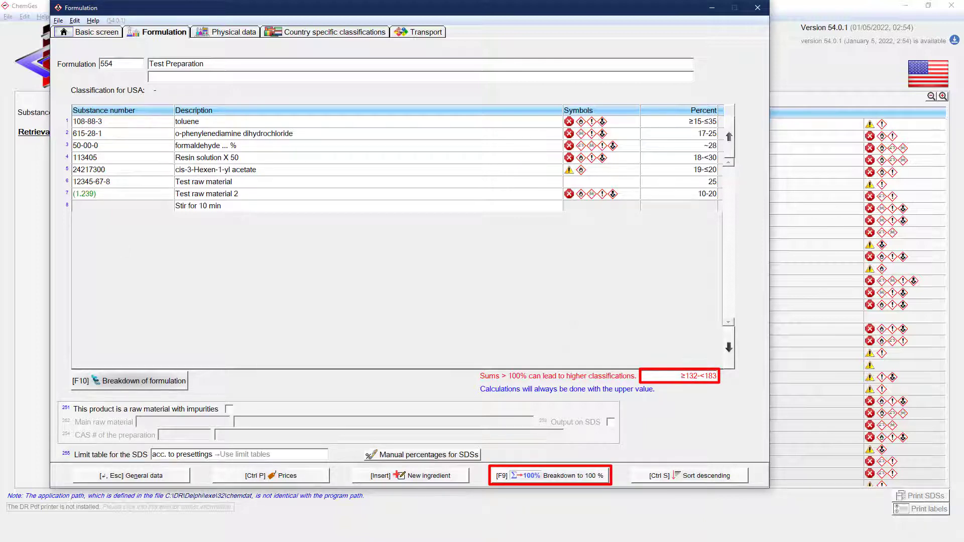
# Step: Break the ingredient percentages down to 100 % and sort the ingredients in descending order
pyautogui.click(534, 475)
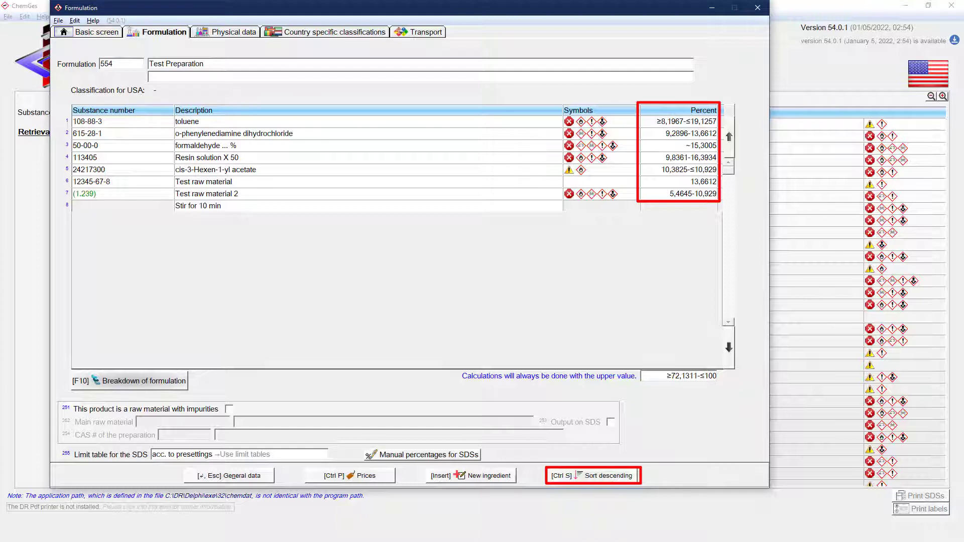
pyautogui.click(593, 476)
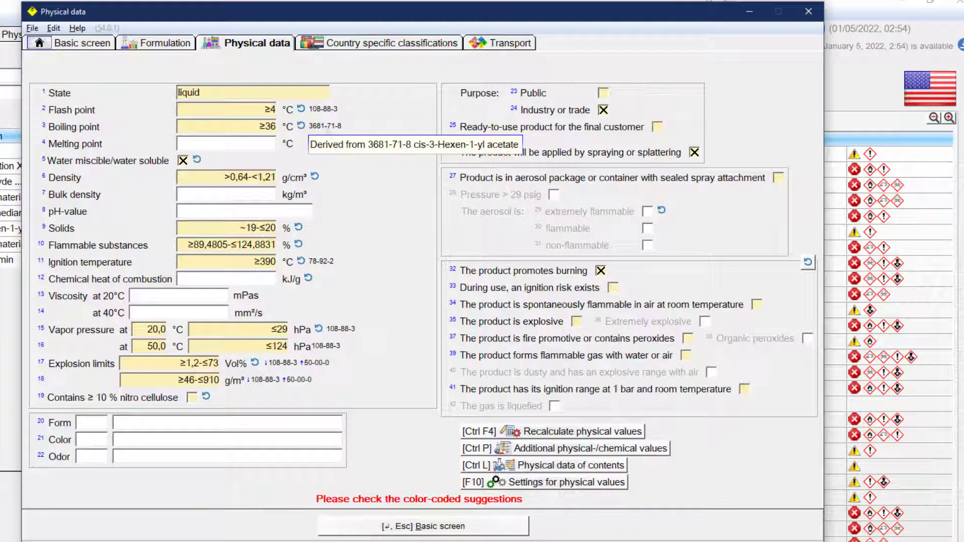
# Step: Change the raw material from which the preparation's boiling point is derived to 50000
pyautogui.click(325, 127)
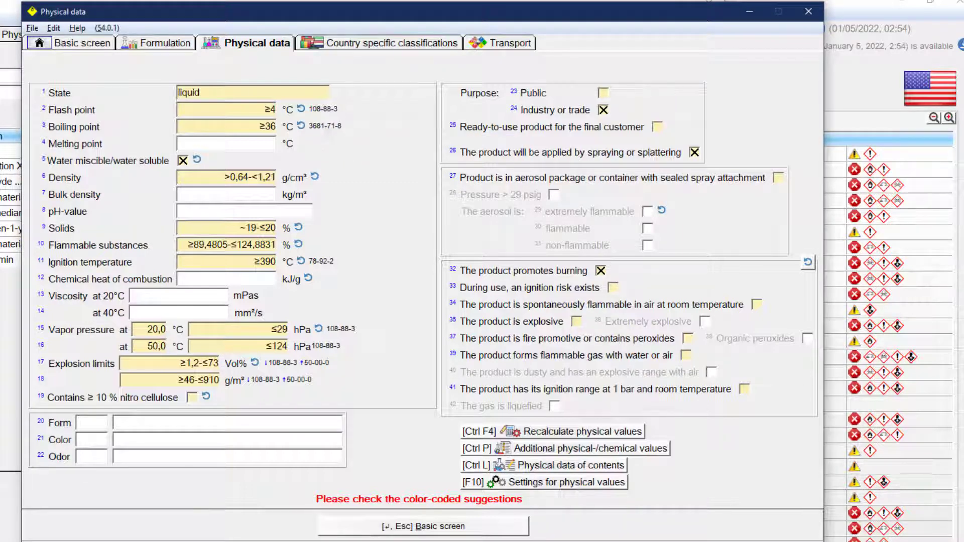
pyautogui.write('50000')
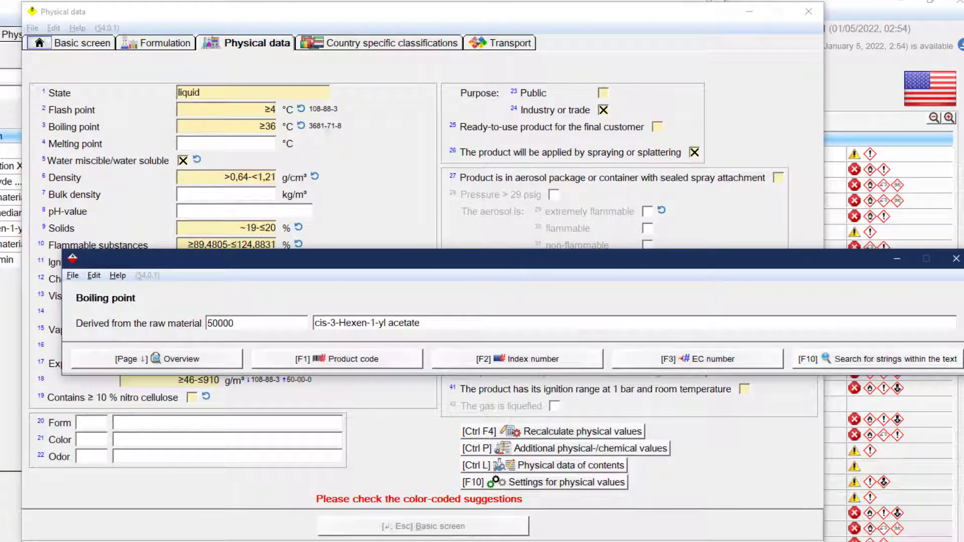
pyautogui.press('Return')
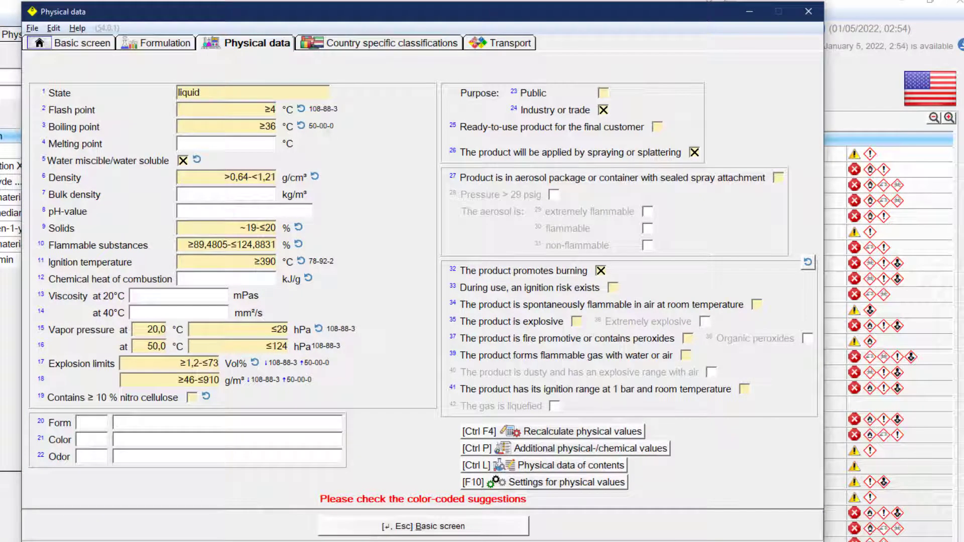
# Step: Set the preparation's density to 1,05 g/cm³ in the physical data
pyautogui.click(231, 177)
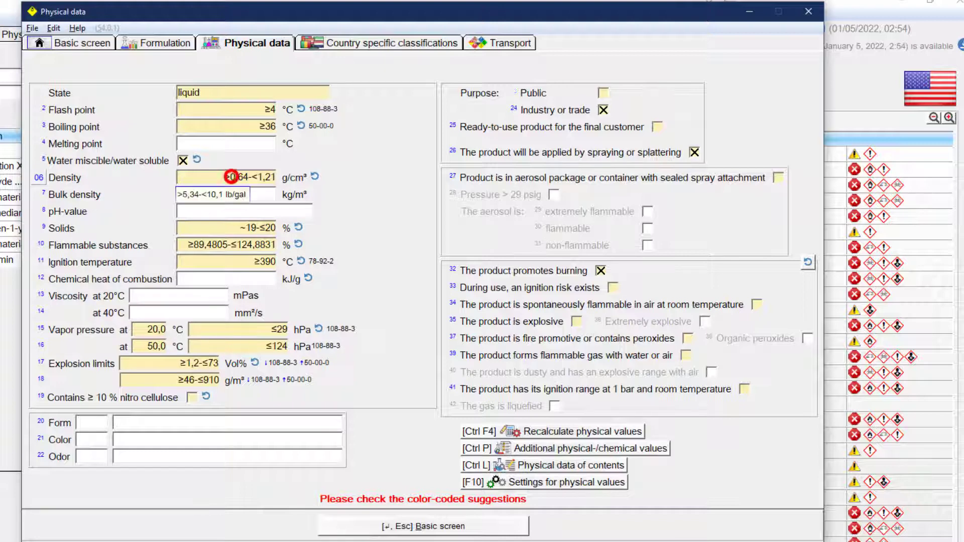
pyautogui.write('1,')
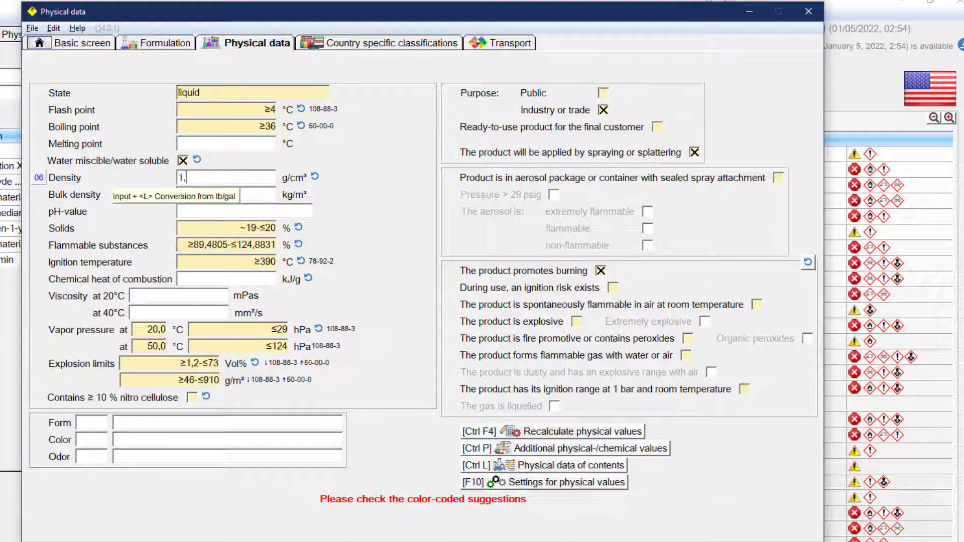
pyautogui.write('05')
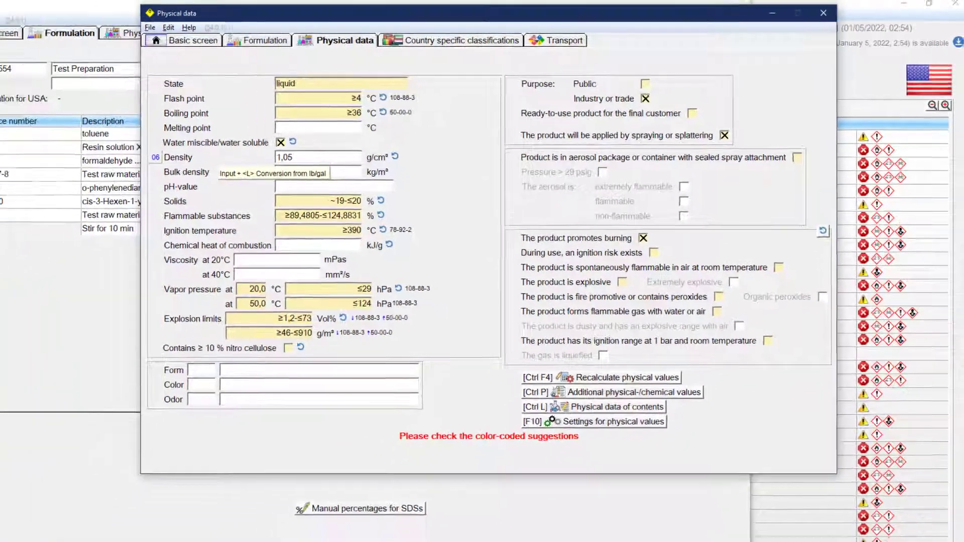
pyautogui.press('Return')
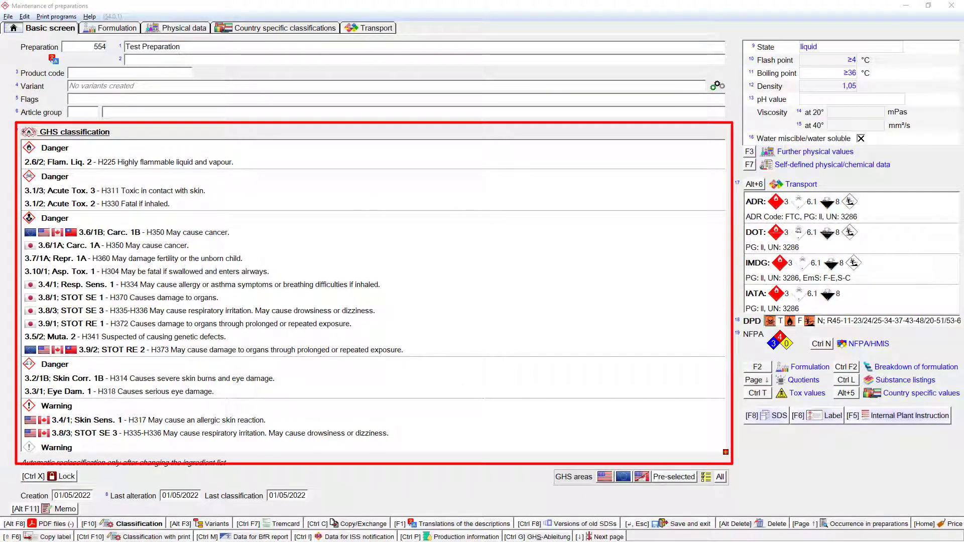
# Step: Open the preparation's safety data sheet and review its contents
pyautogui.click(766, 416)
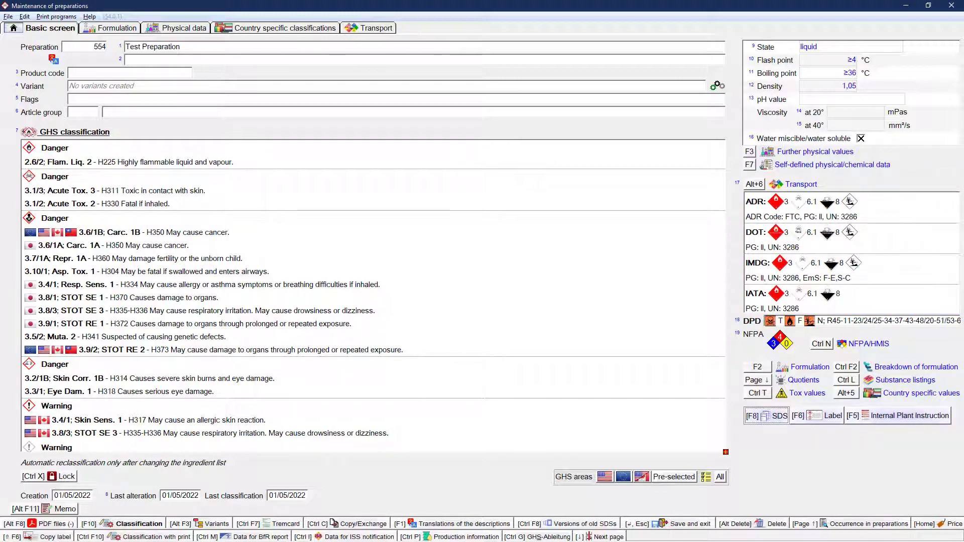
pyautogui.click(776, 416)
pyautogui.click(285, 161)
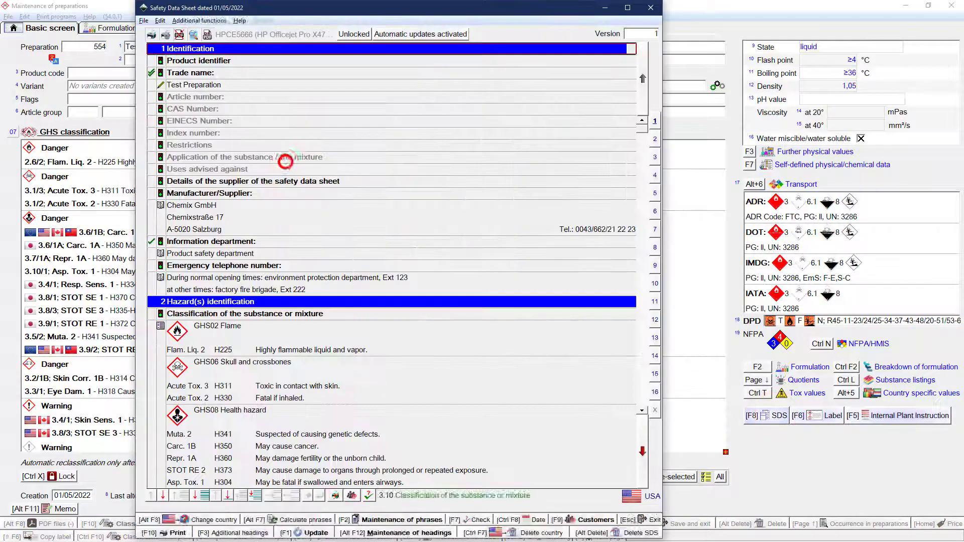
pyautogui.click(338, 497)
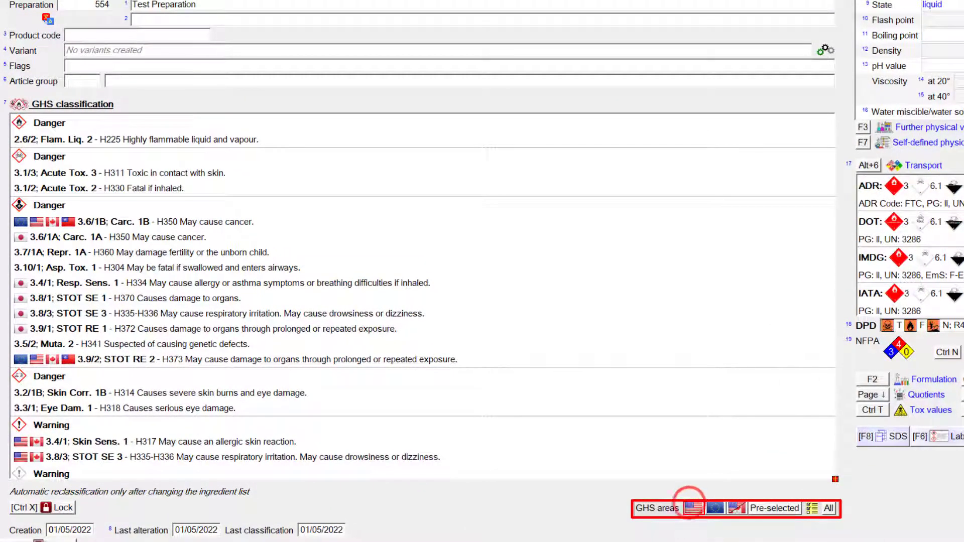
# Step: Compare the preparation's GHS classification for the USA, for the EU and for all GHS areas
pyautogui.click(693, 508)
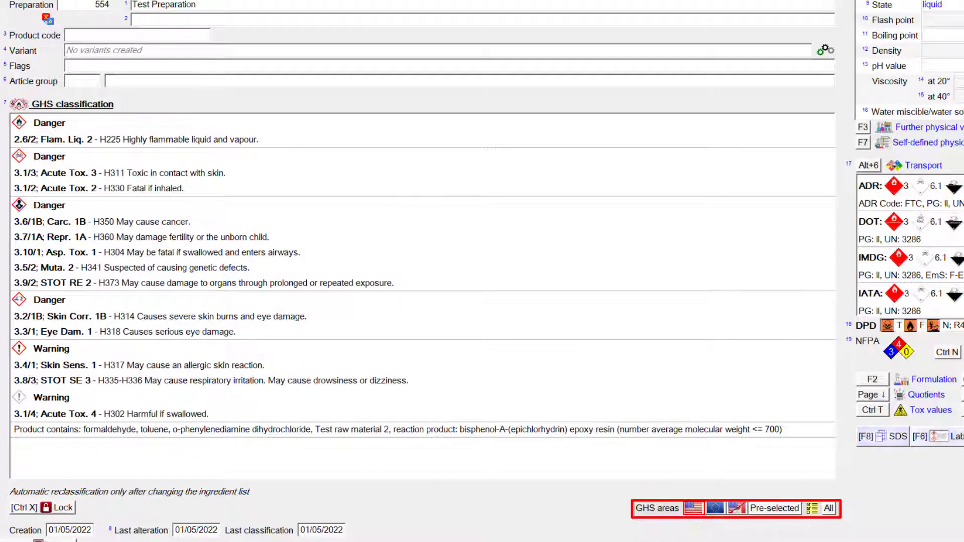
pyautogui.click(716, 508)
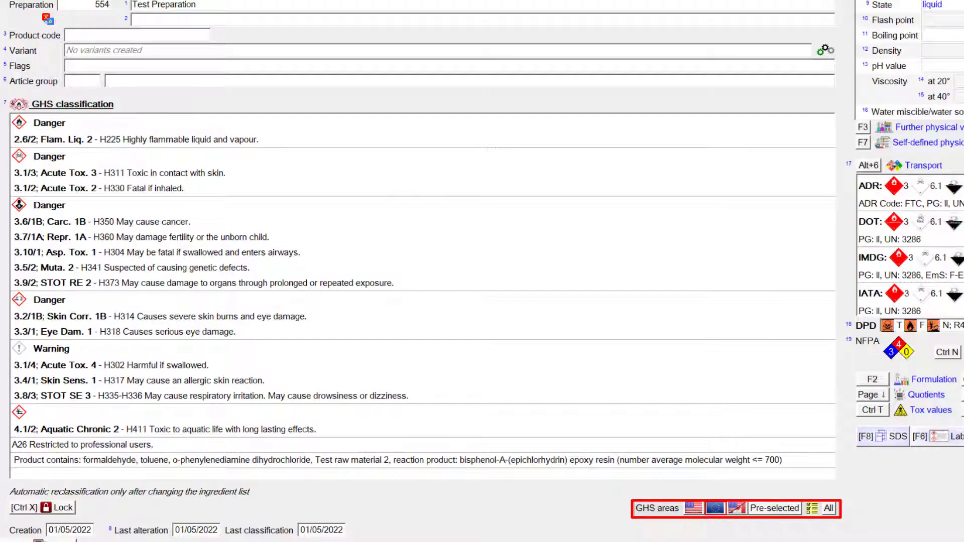
pyautogui.click(828, 508)
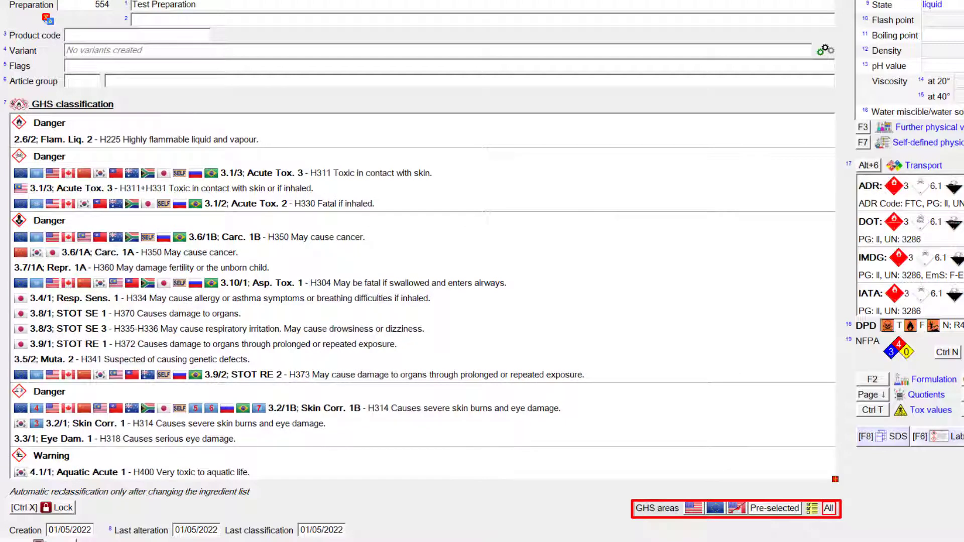
# Step: Change the pre-selected GHS areas by removing Taiwan and adding Malaysia
pyautogui.click(812, 508)
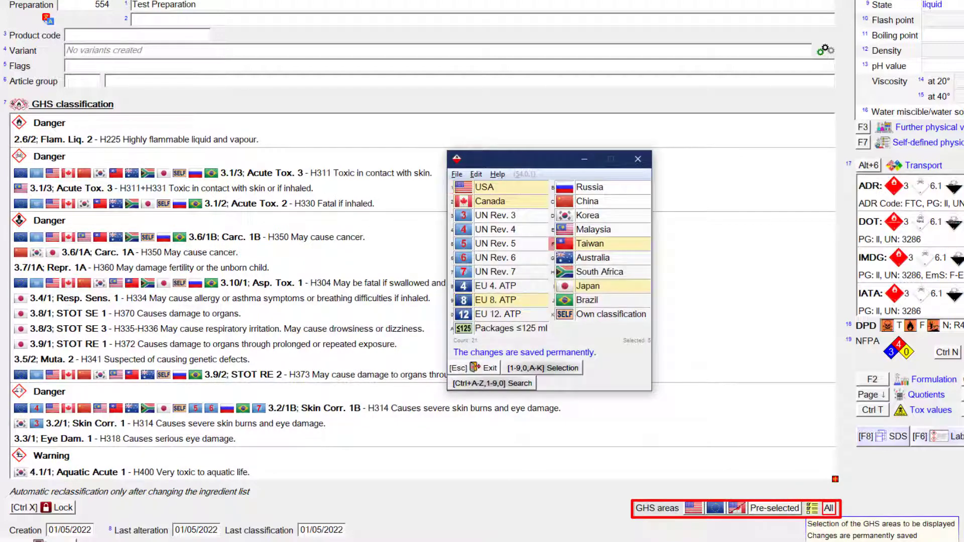
pyautogui.click(627, 244)
pyautogui.click(622, 230)
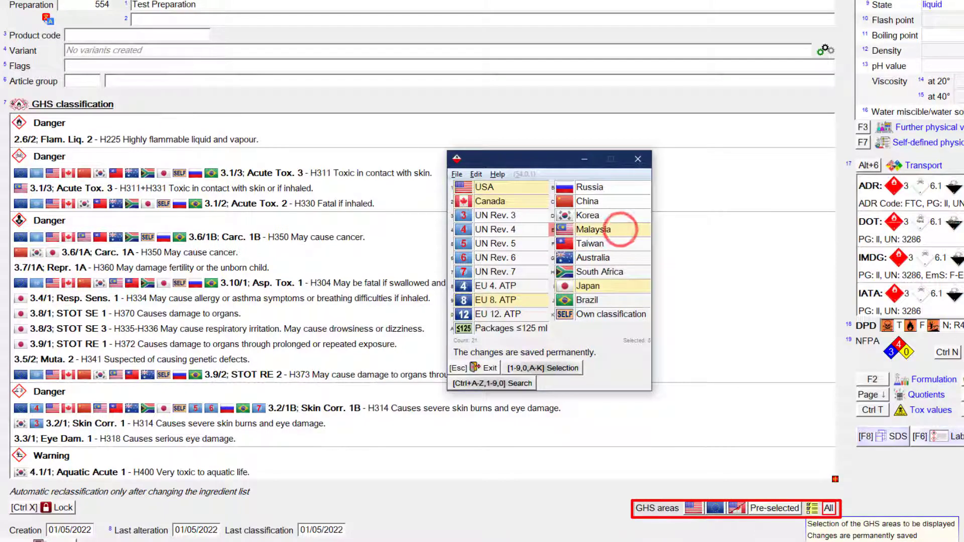
pyautogui.click(638, 160)
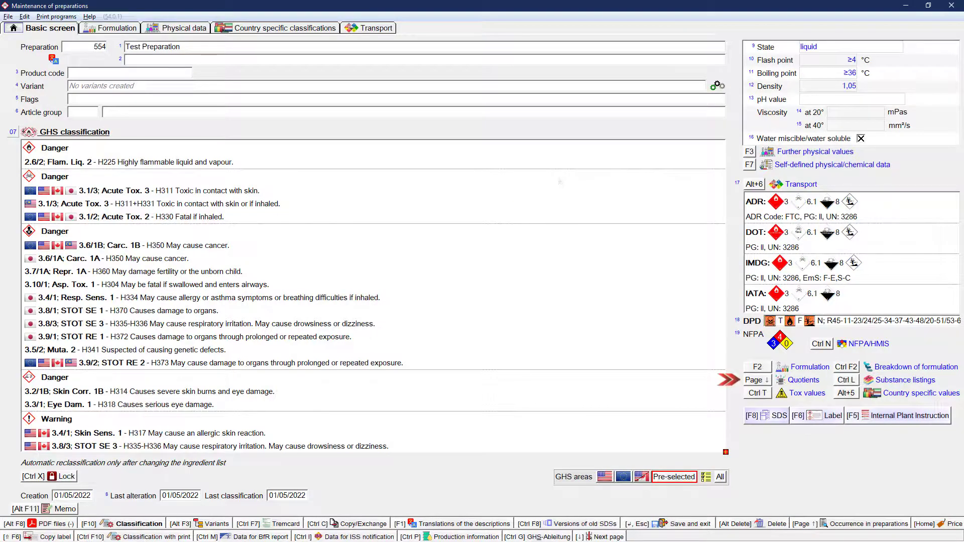
# Step: Examine the toxicological values (3.1) behind the preparation's classification
pyautogui.press('pagedown')
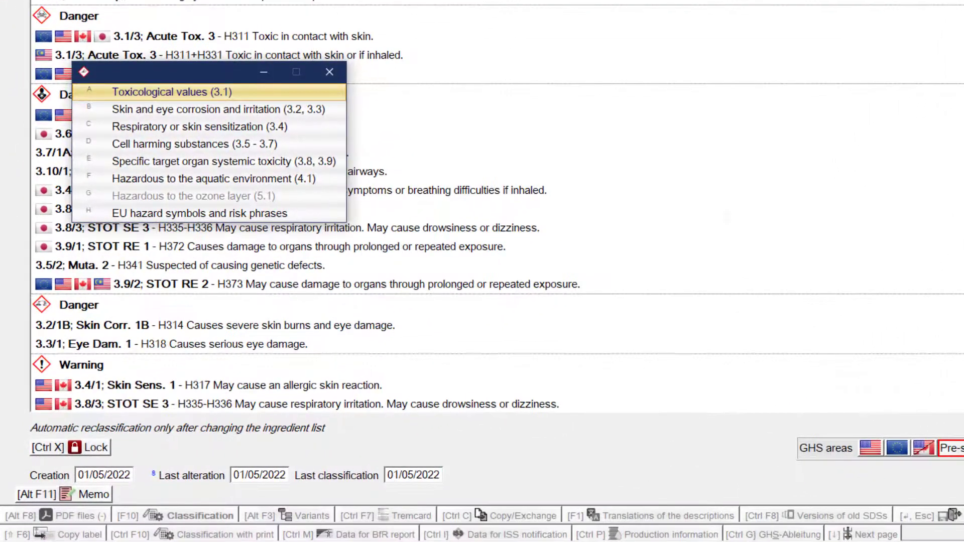
pyautogui.click(254, 90)
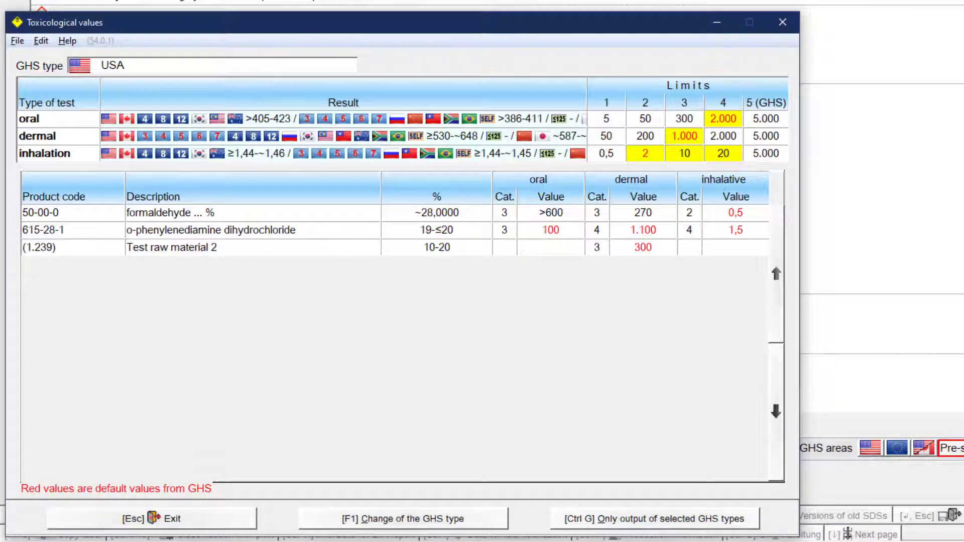
pyautogui.press('Escape')
# Step: Examine the respiratory or skin sensitization (3.4) calculation and switch its GHS type to EU 12. ATP
pyautogui.press('Down')
pyautogui.press('Down')
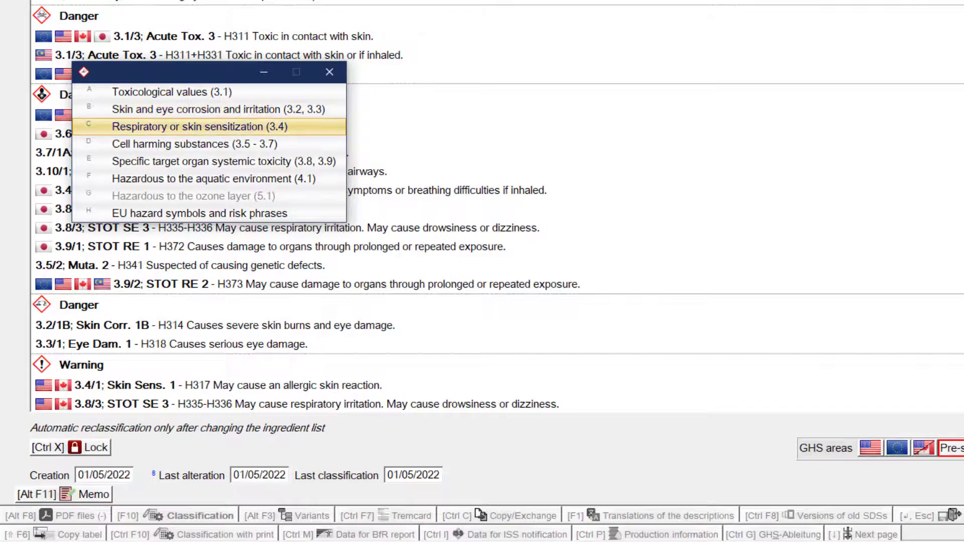
pyautogui.click(248, 126)
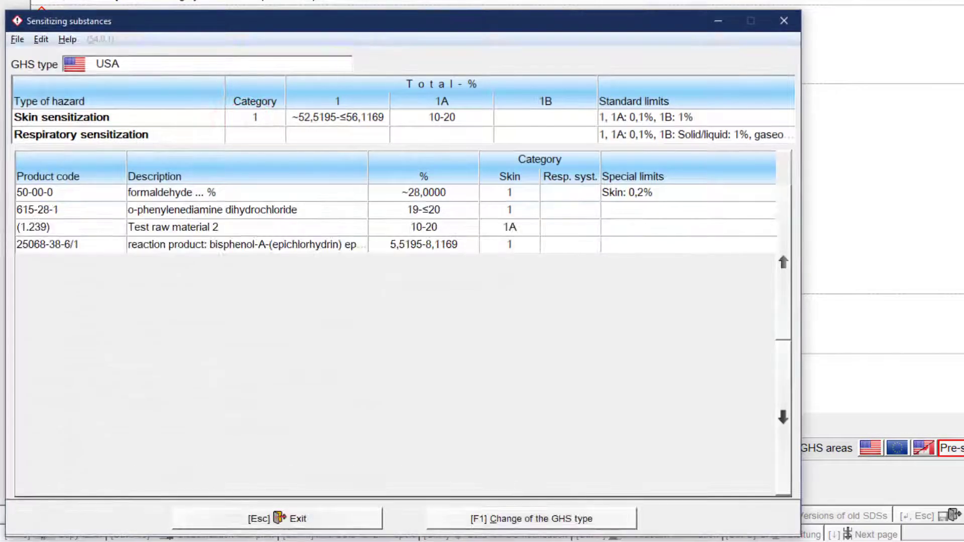
pyautogui.click(232, 65)
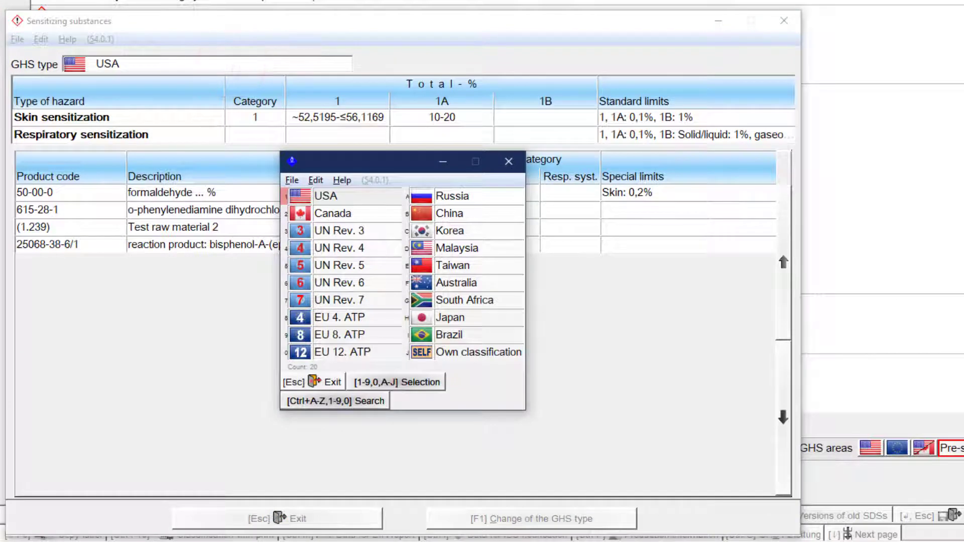
pyautogui.click(346, 352)
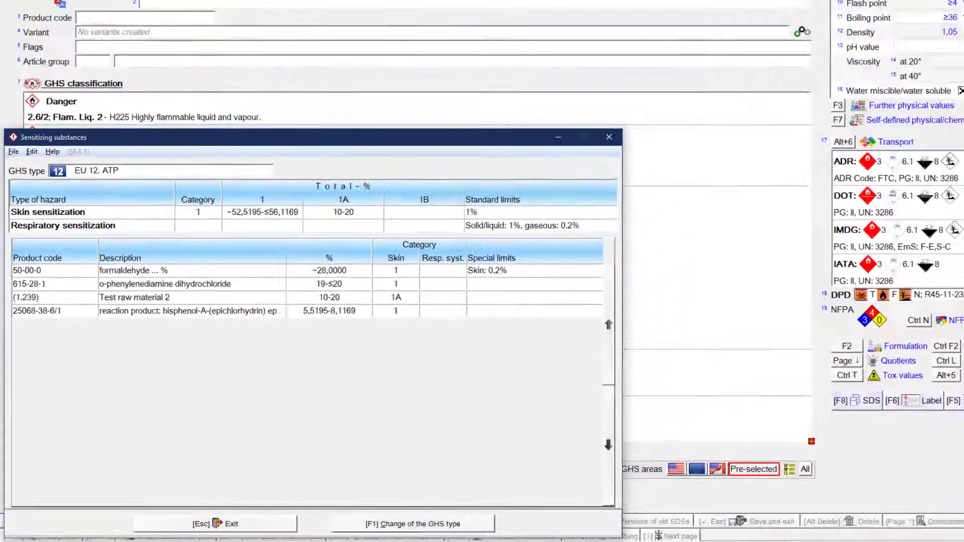
pyautogui.press('Escape')
# Step: Review the preparation's substance listings, including which substances the individual USA lists cover, and continue to the second page
pyautogui.click(847, 380)
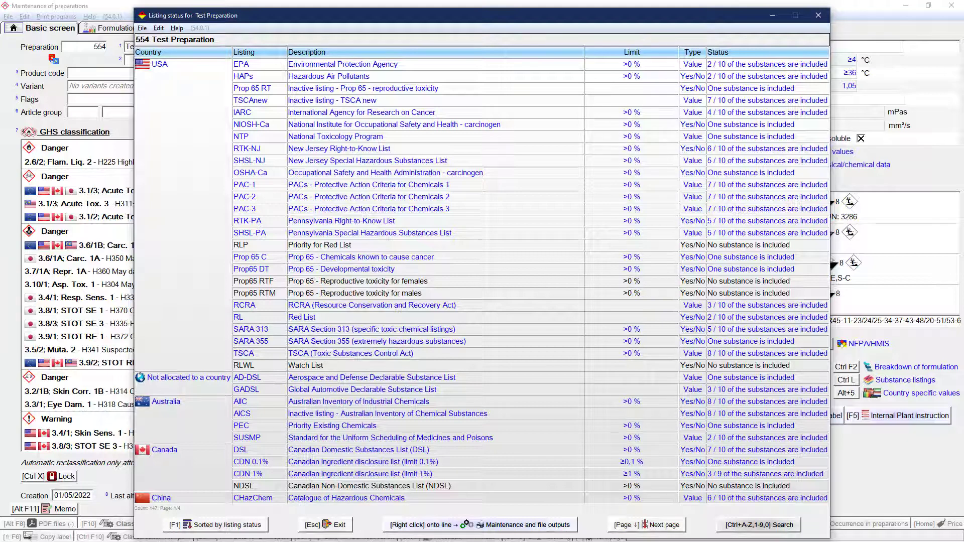
pyautogui.moveTo(766, 160)
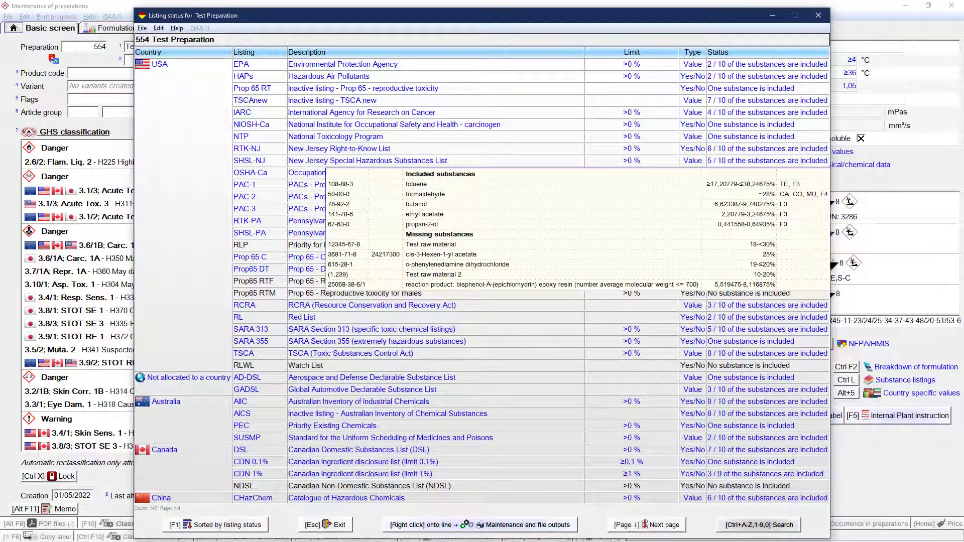
pyautogui.moveTo(758, 137)
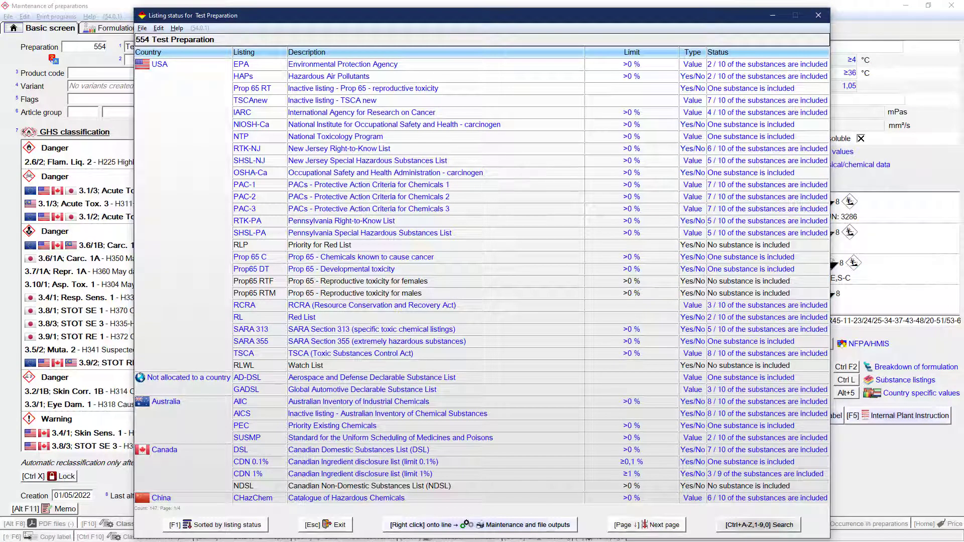
pyautogui.press('pagedown')
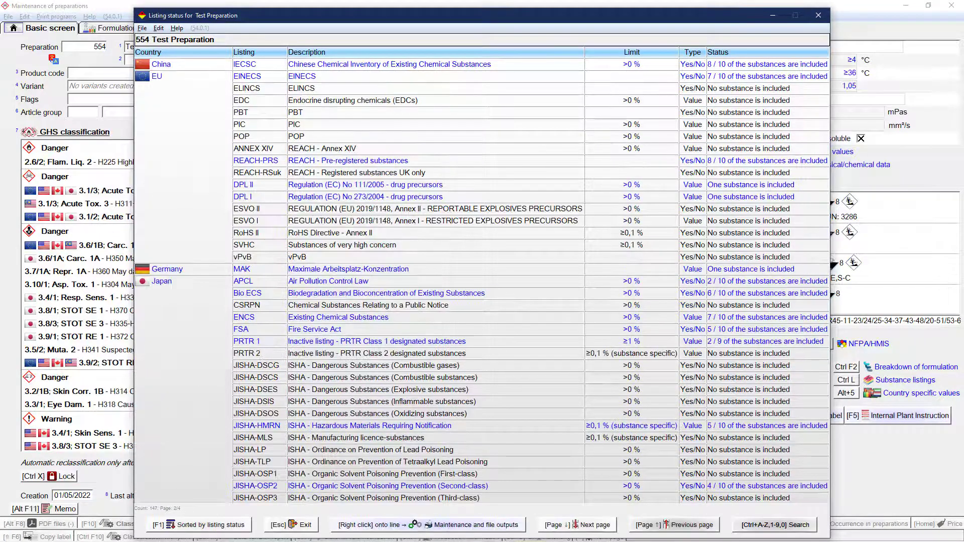
# Step: Check the next page of substance listings, and view the formulation breakdown of all raw materials with hazard features
pyautogui.press('pagedown')
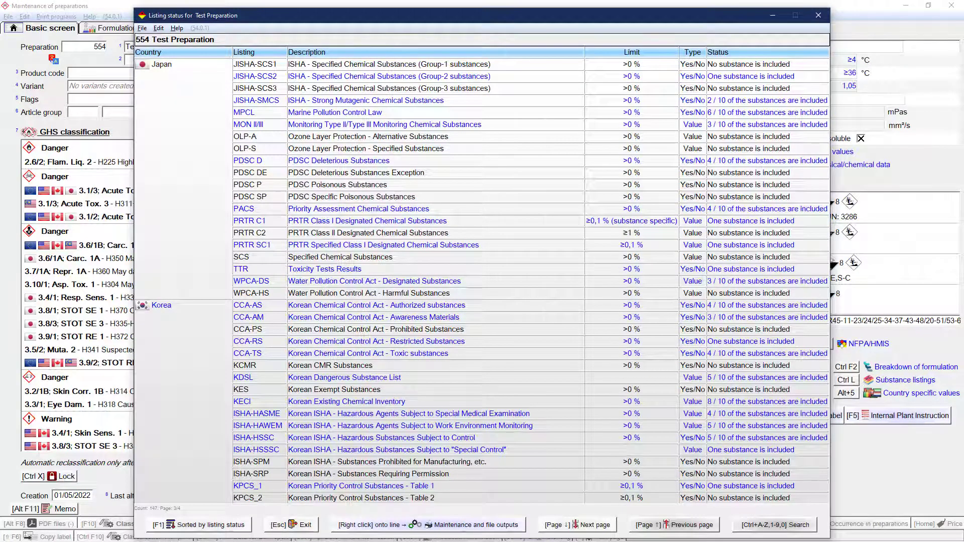
pyautogui.press('Escape')
pyautogui.hotkey('ctrl', 'F2')
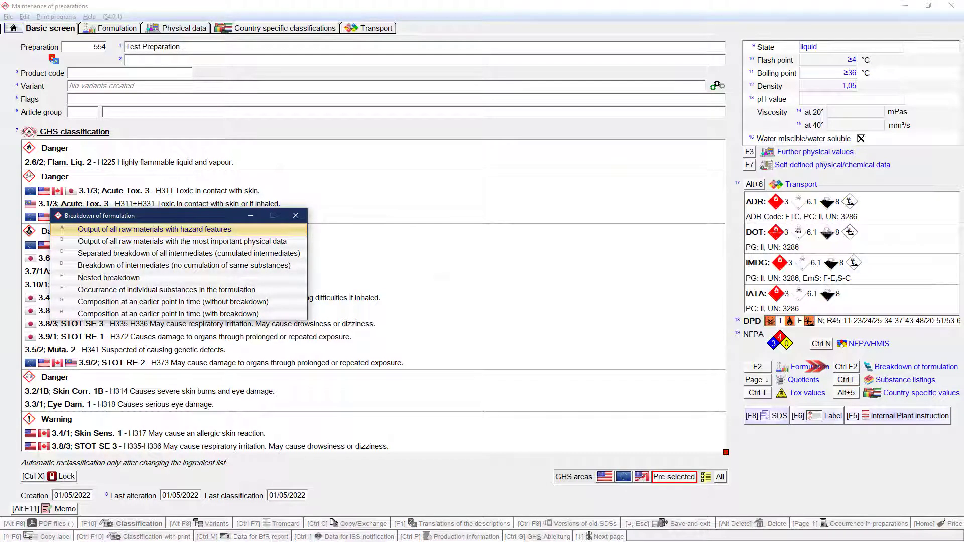
pyautogui.click(247, 227)
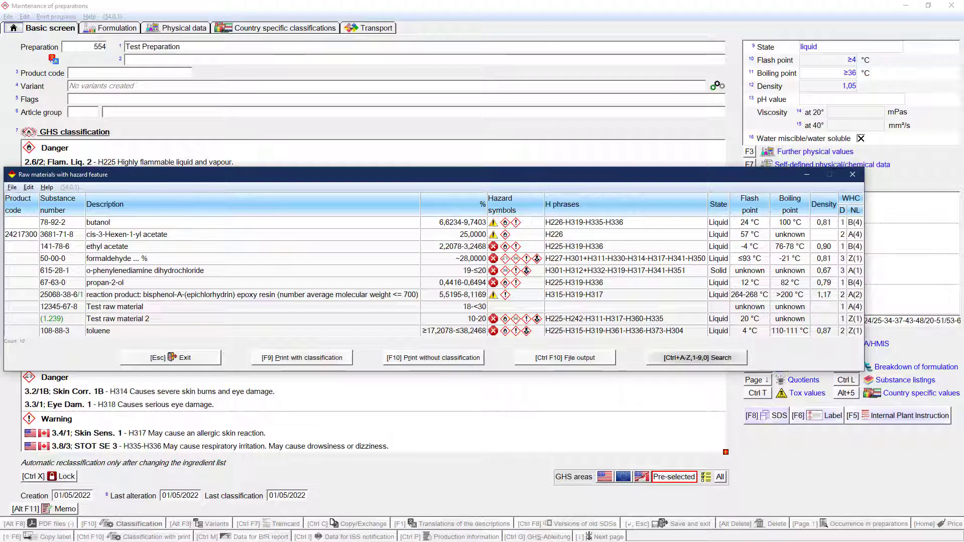
pyautogui.click(853, 173)
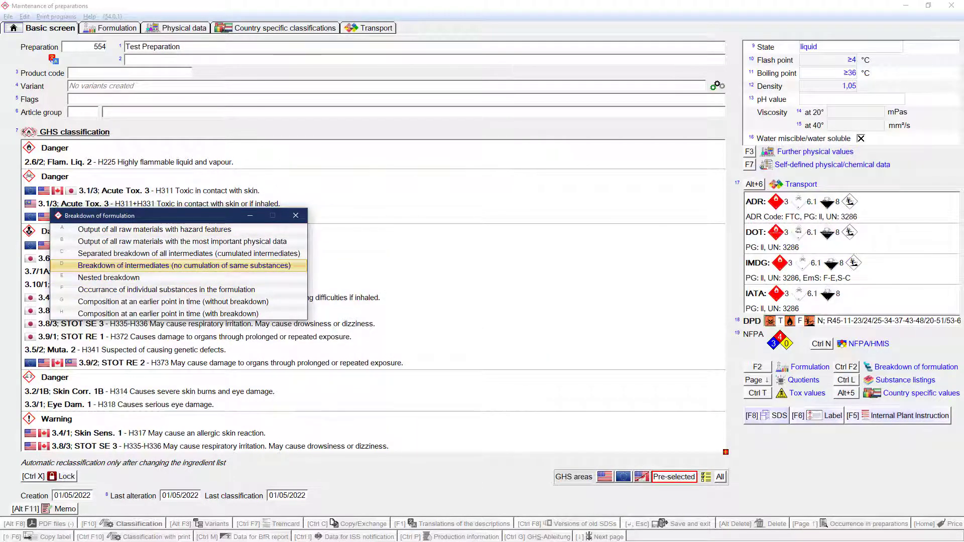
# Step: View the breakdown of intermediates without cumulation of same substances and the output of raw materials with the most important physical data
pyautogui.click(142, 265)
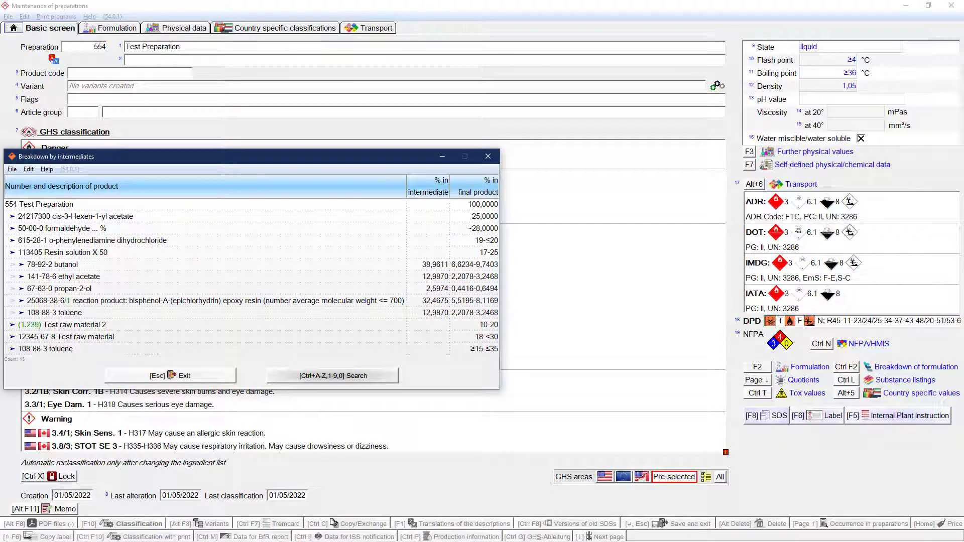
pyautogui.click(488, 156)
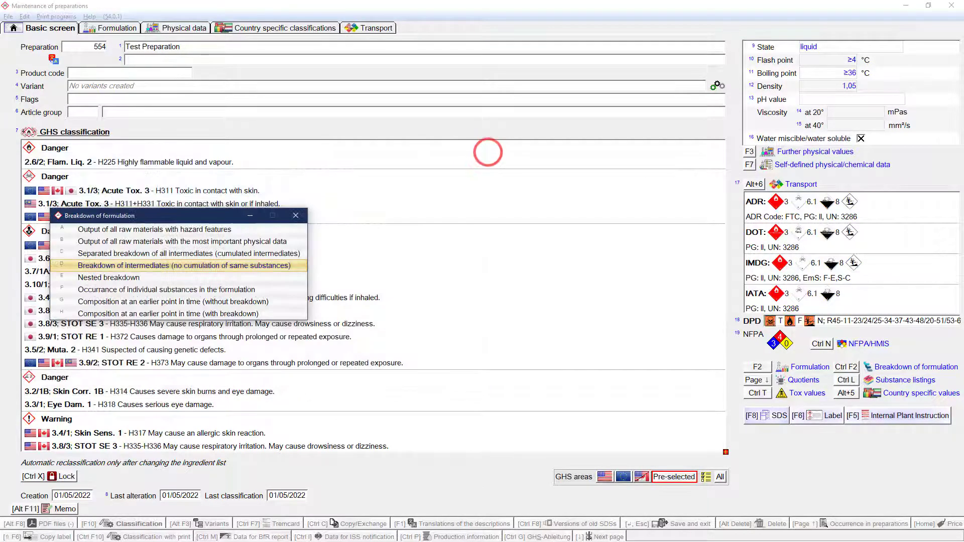
pyautogui.click(179, 242)
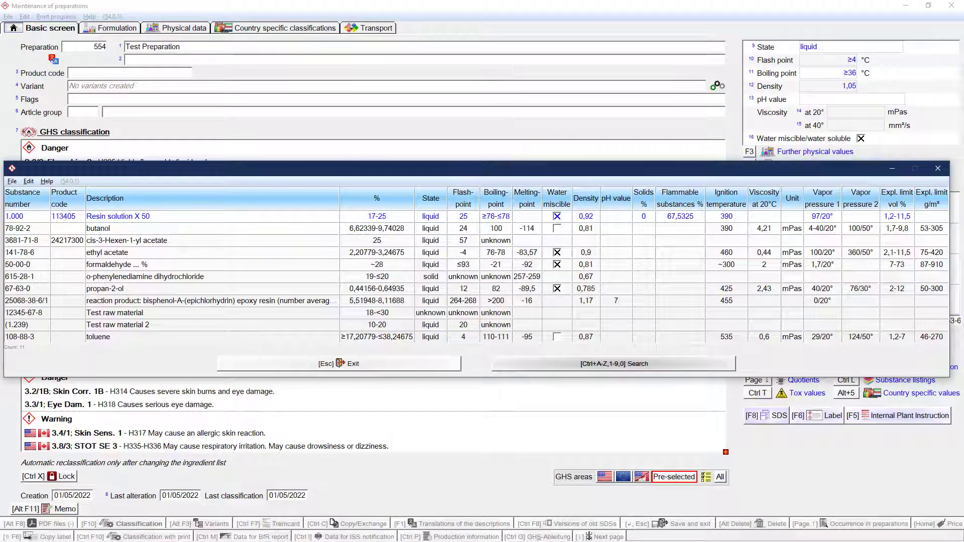
pyautogui.press('Escape')
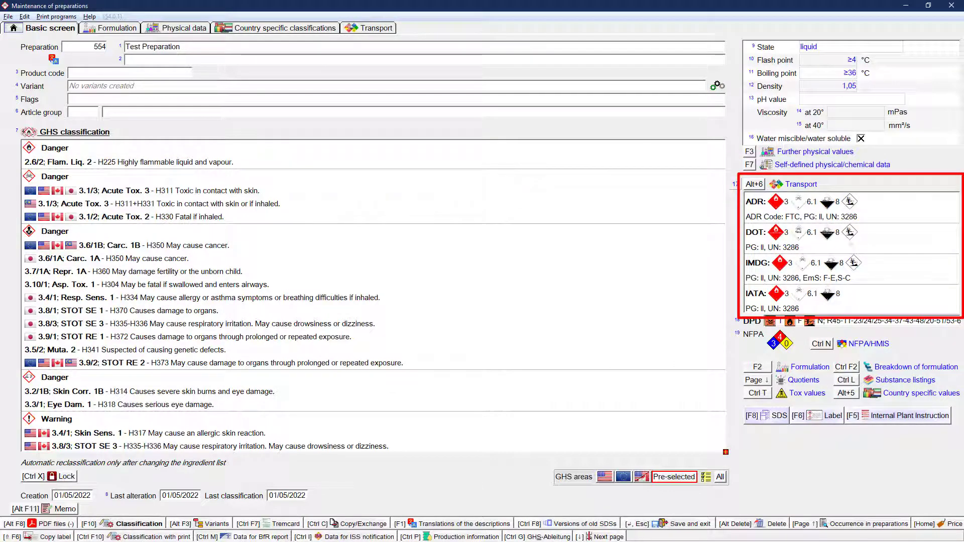
# Step: In the transport classification, change the ADR UN number to 2359 DIALLYLAMINE
pyautogui.click(849, 241)
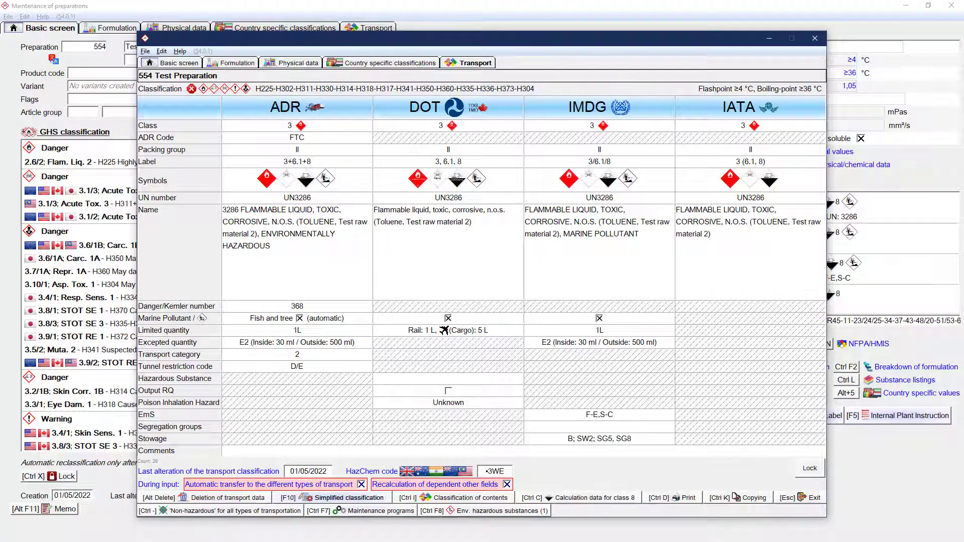
pyautogui.click(323, 197)
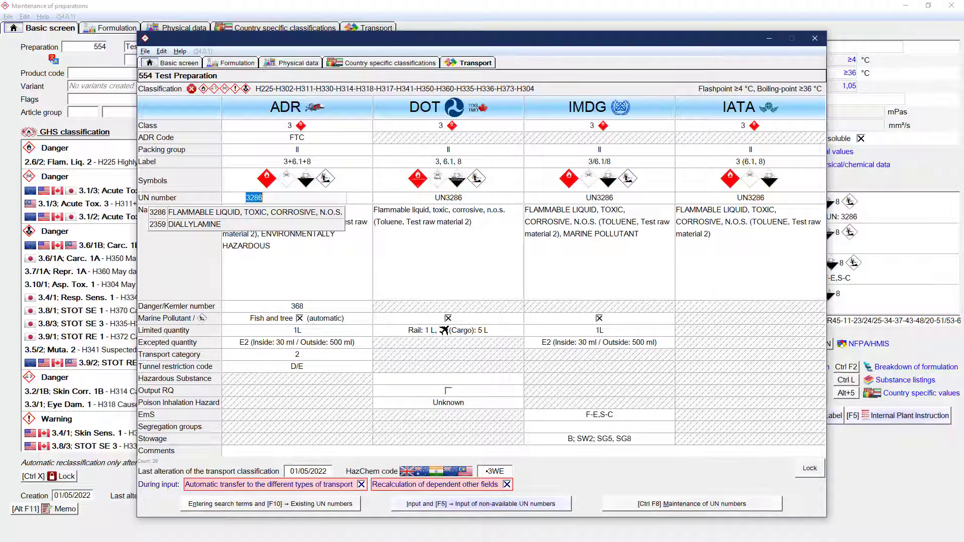
pyautogui.click(247, 224)
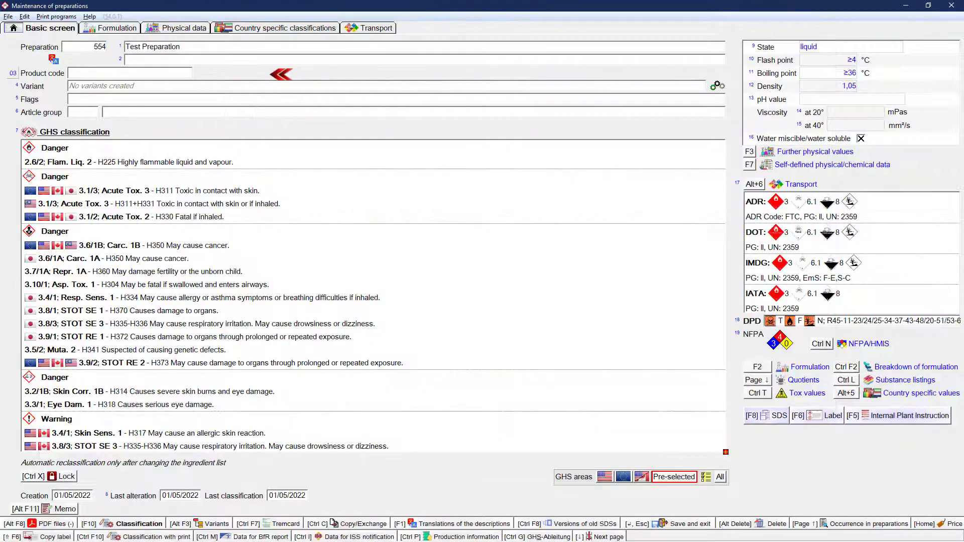
# Step: Enter 1341 as the preparation's main product code
pyautogui.click(98, 74)
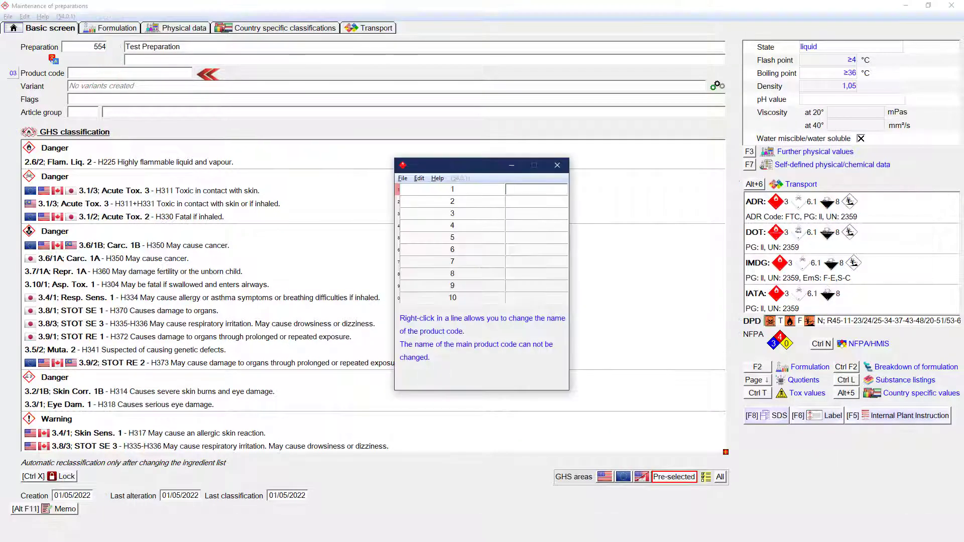
pyautogui.write('1341')
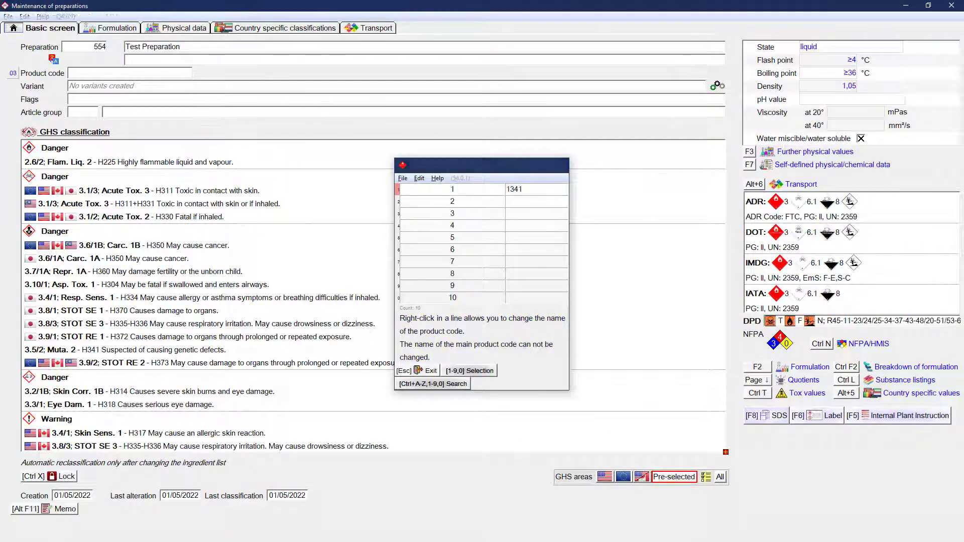
pyautogui.press('Return')
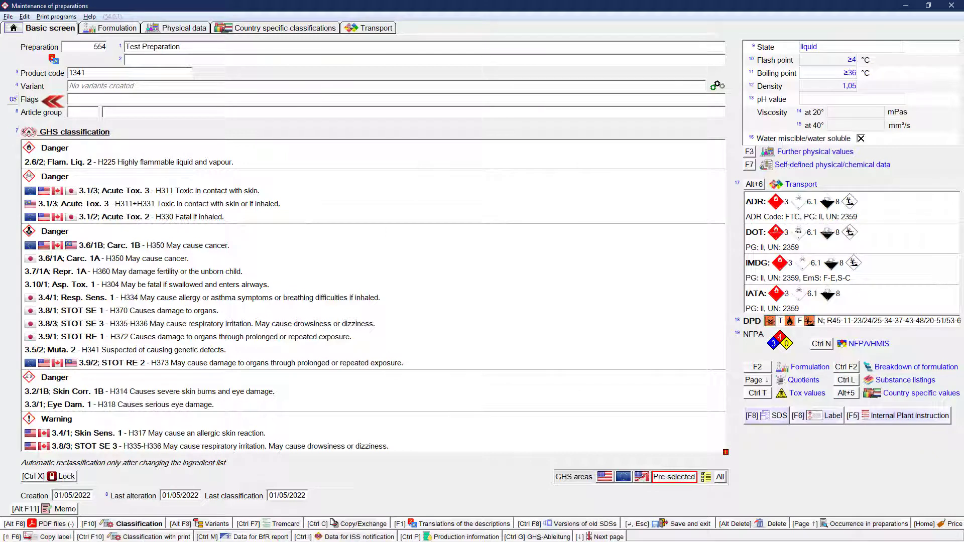
# Step: Set the preparation's Chemical Family flag to "Bromides"
pyautogui.click(110, 98)
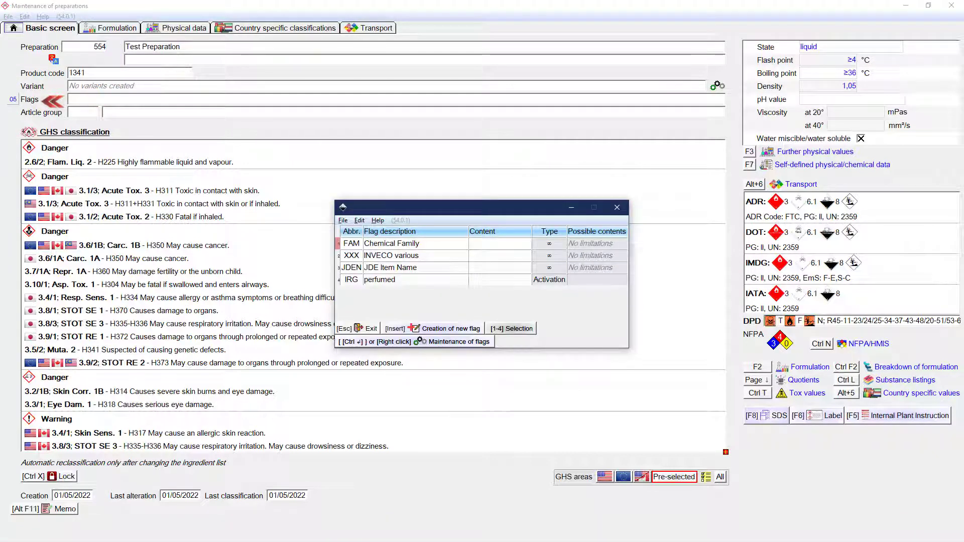
pyautogui.click(481, 245)
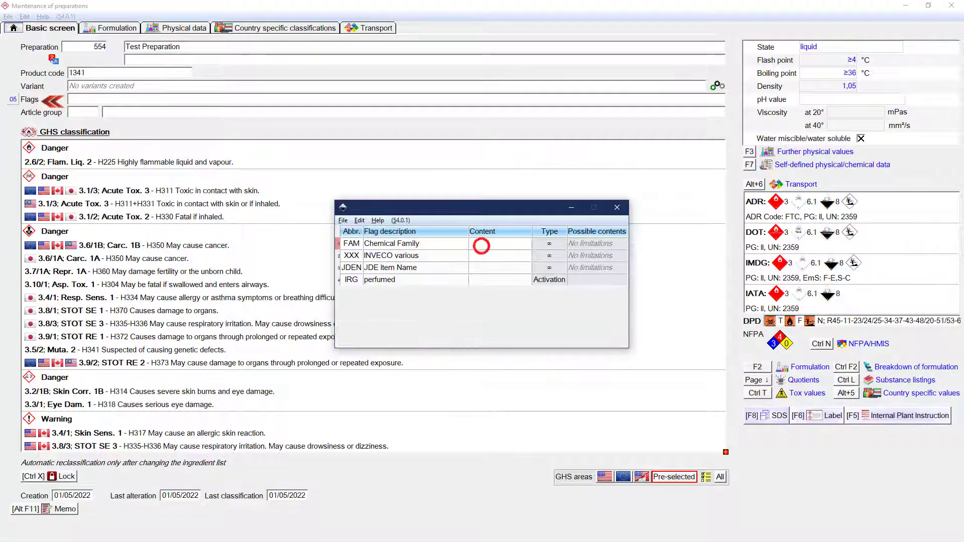
pyautogui.write('Bro')
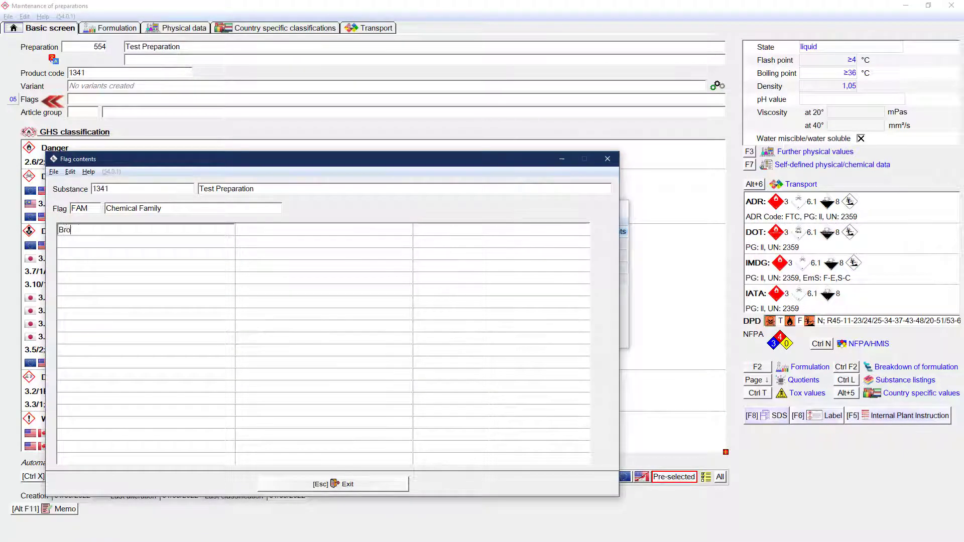
pyautogui.write('mides')
pyautogui.press('Return')
pyautogui.press('Escape')
pyautogui.press('Escape')
# Step: Preview the documentation printout for the water hazard class (WHC) in the country specific classifications
pyautogui.click(309, 25)
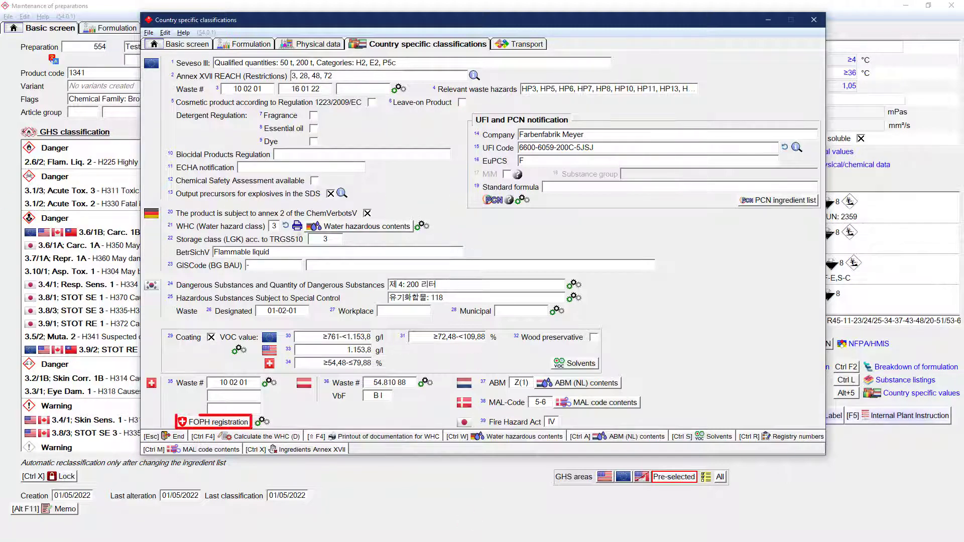
pyautogui.click(296, 226)
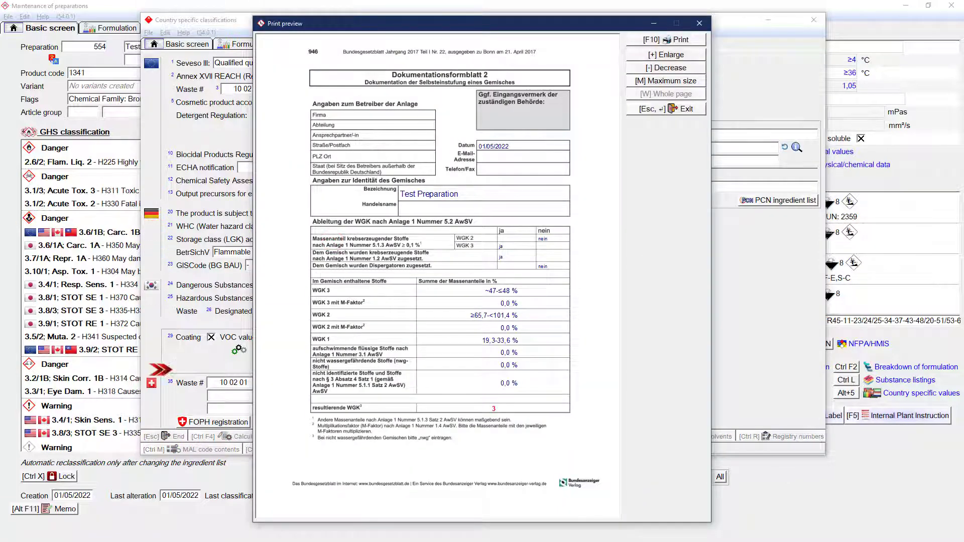
pyautogui.press('Escape')
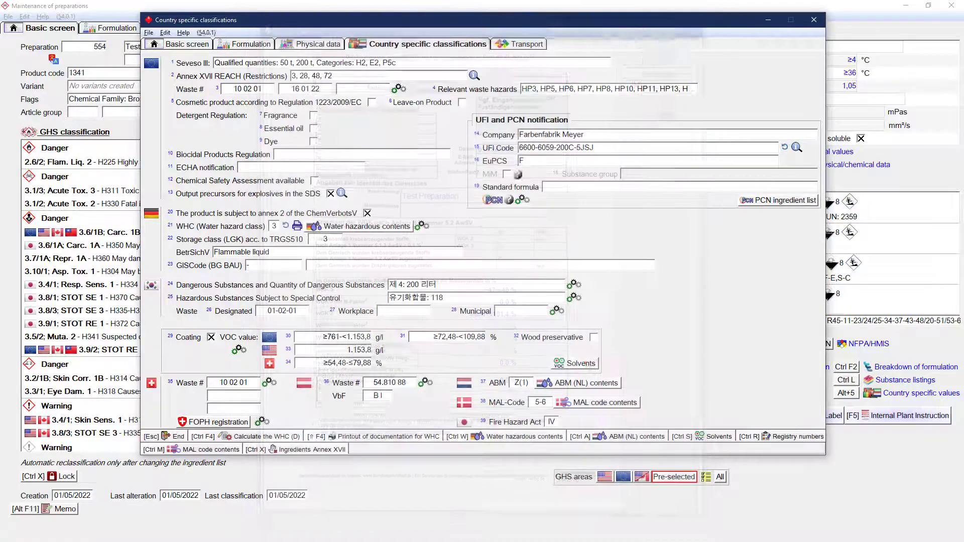
# Step: In the solvents list, unmark Test raw material as Solvent and VOC solvent
pyautogui.click(578, 363)
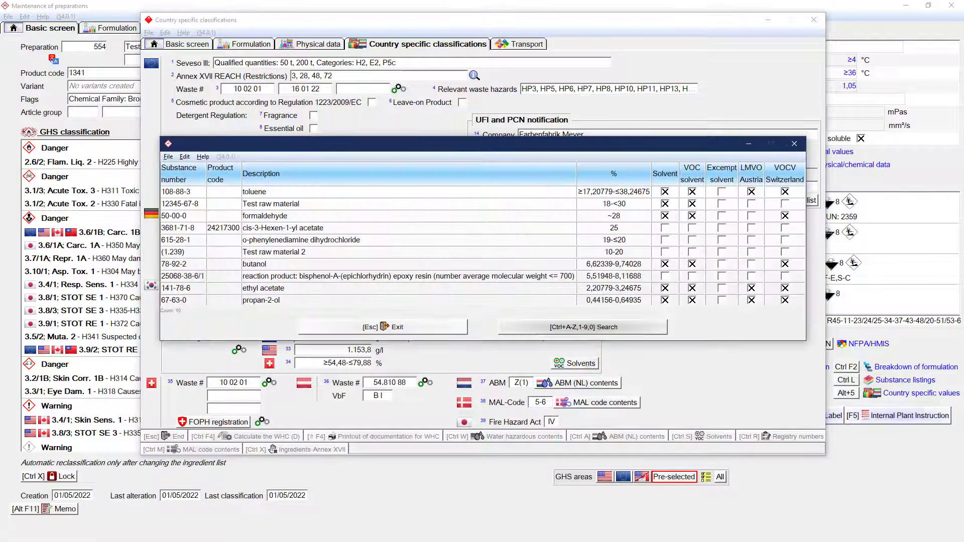
pyautogui.click(667, 202)
pyautogui.click(691, 202)
pyautogui.click(794, 144)
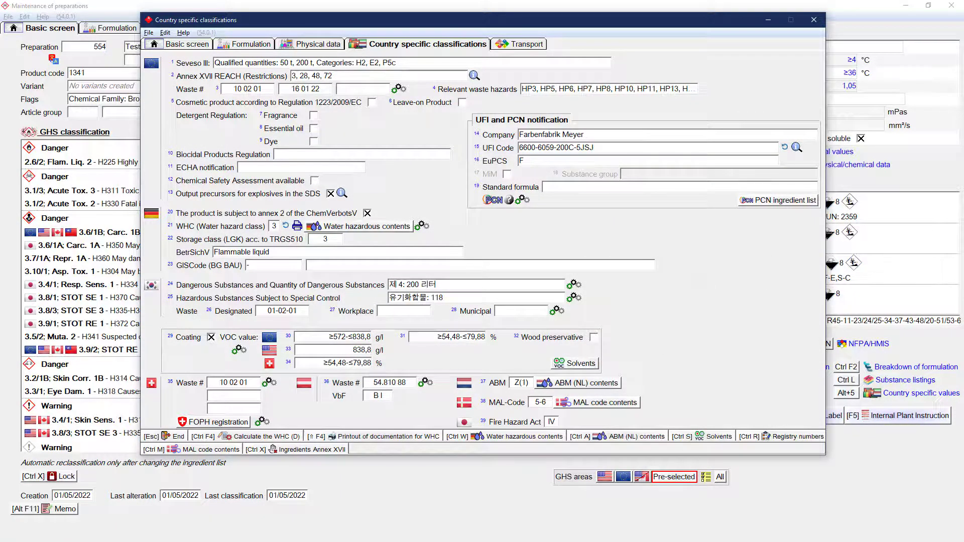
# Step: Set the WHC of Test raw material to 3 in the water hazardous contents
pyautogui.click(387, 226)
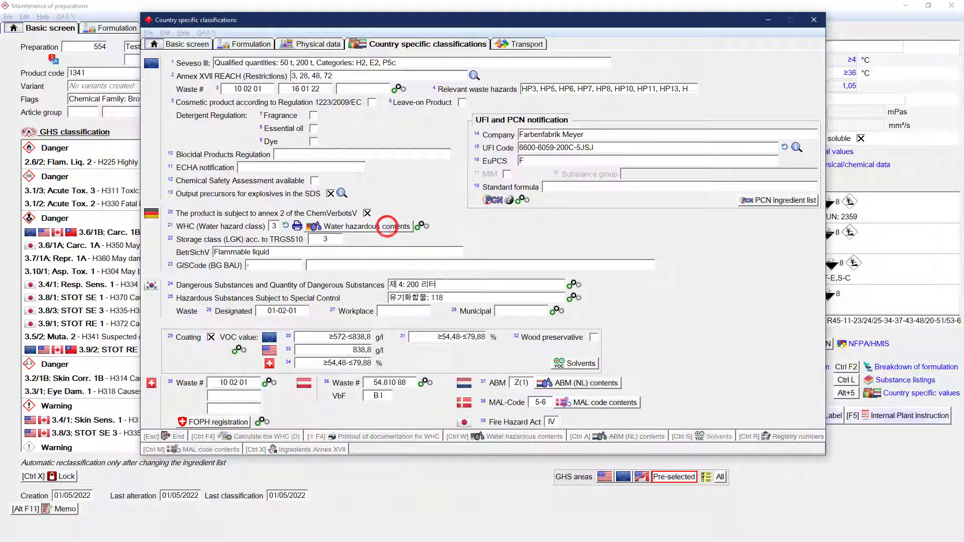
pyautogui.click(641, 206)
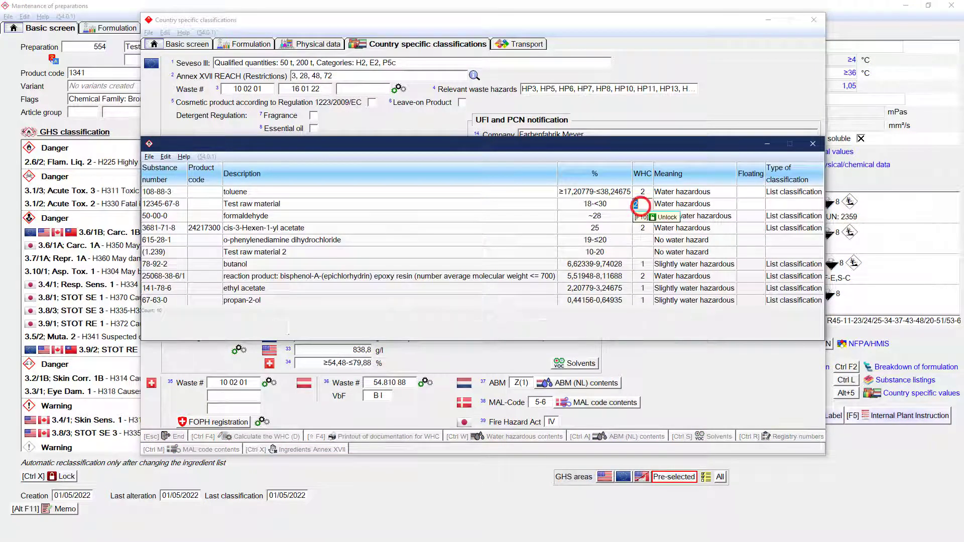
pyautogui.write('3')
pyautogui.press('Return')
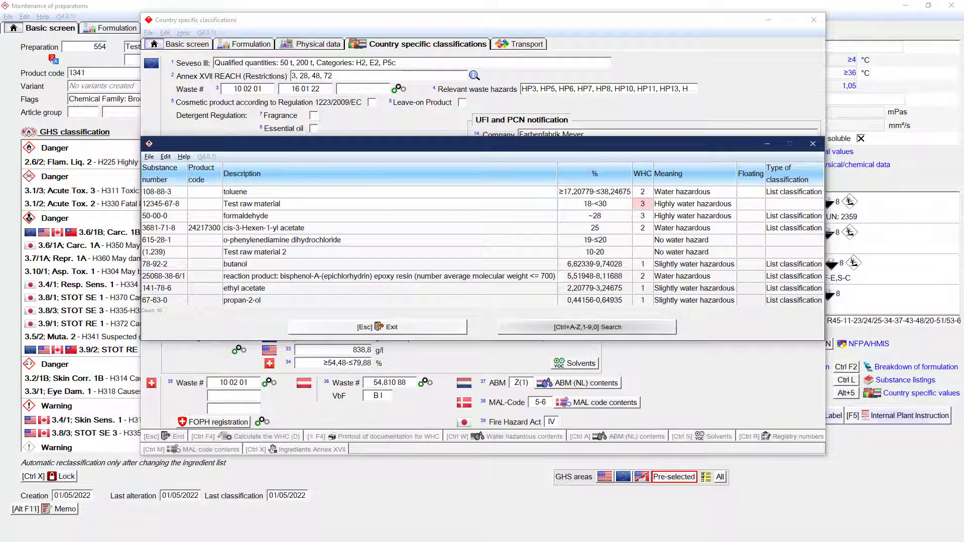
pyautogui.press('Escape')
# Step: Override the Netherlands ABM value with Z(2), and unlock it to return to the calculated value
pyautogui.click(523, 385)
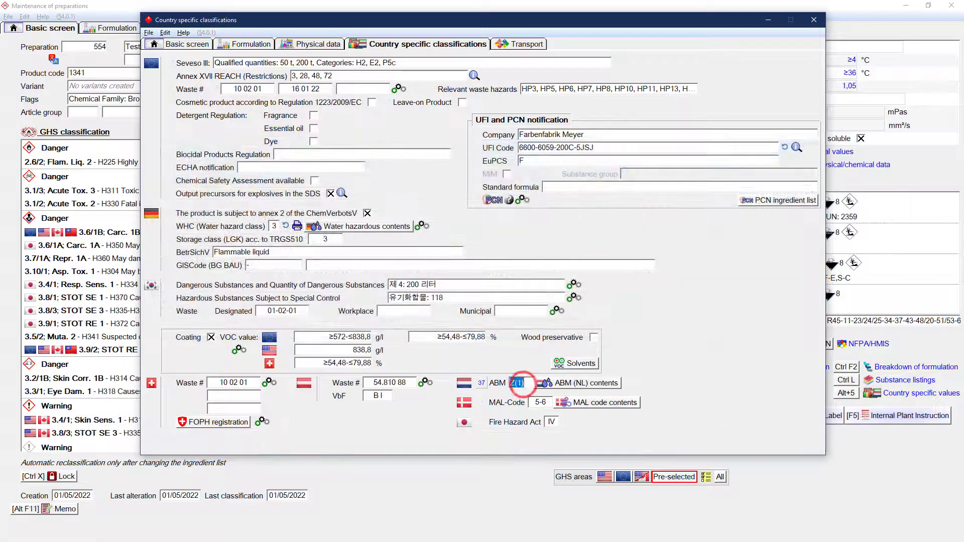
pyautogui.write('Z2')
pyautogui.press('Return')
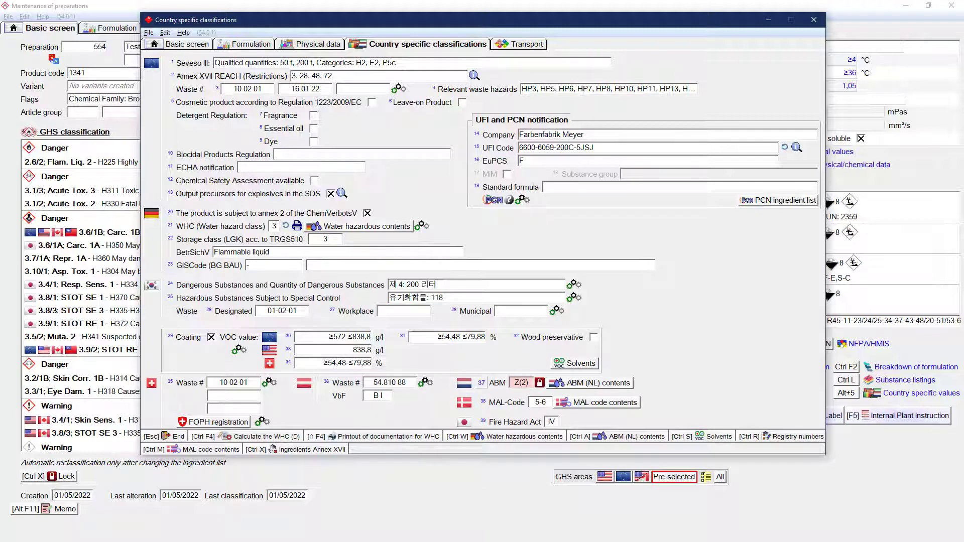
pyautogui.click(539, 383)
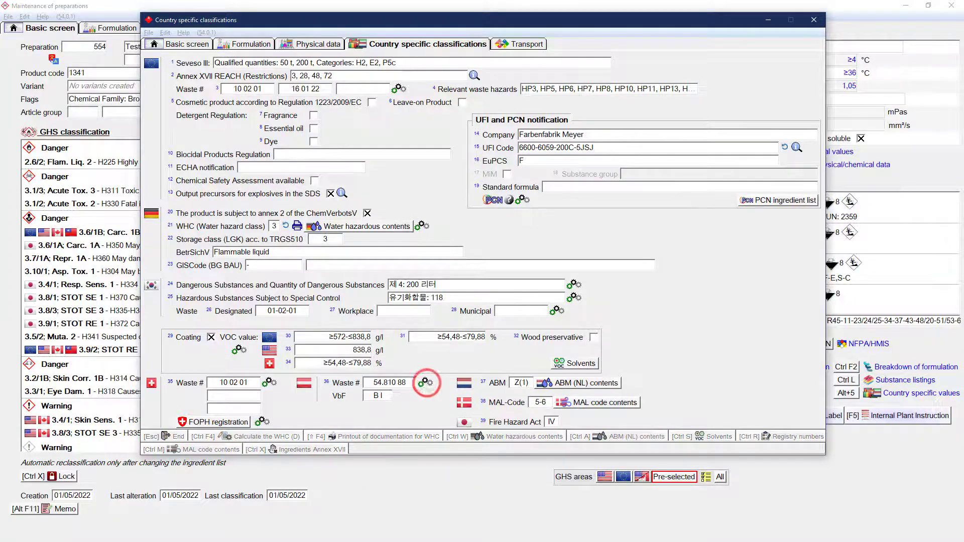
# Step: Look through the country-specific settings for Austrian waste numbers, UFI, EuPCS and PCN notification, WHC and Korea
pyautogui.click(425, 383)
pyautogui.click(763, 8)
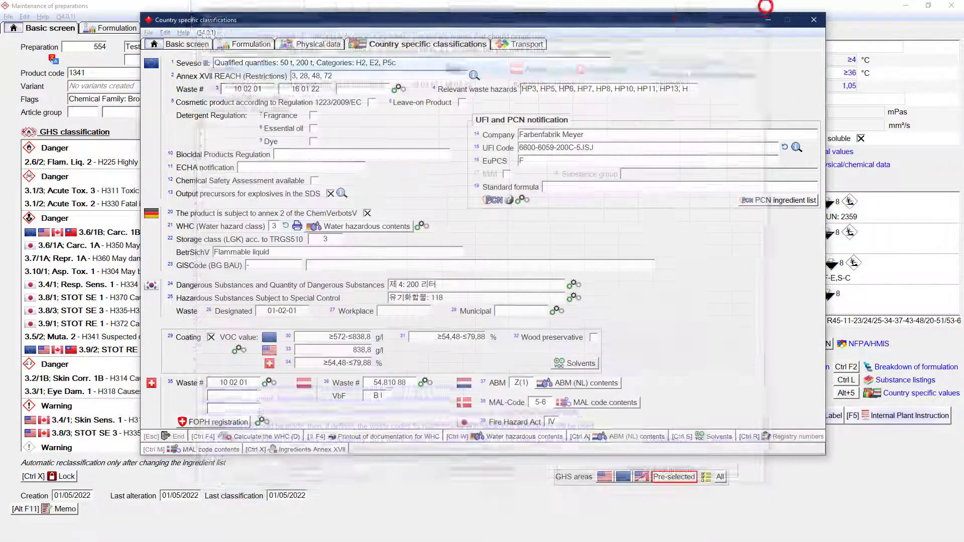
pyautogui.click(522, 199)
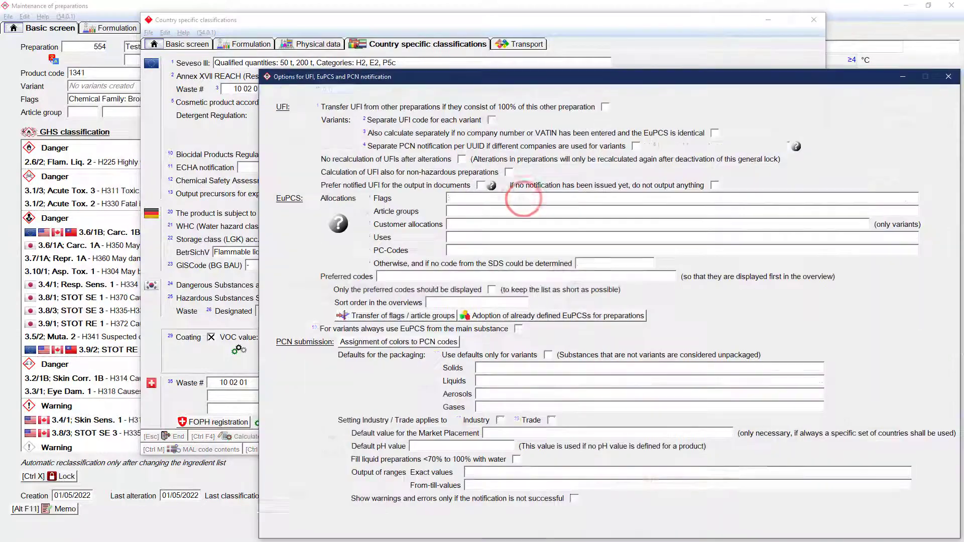
pyautogui.click(945, 75)
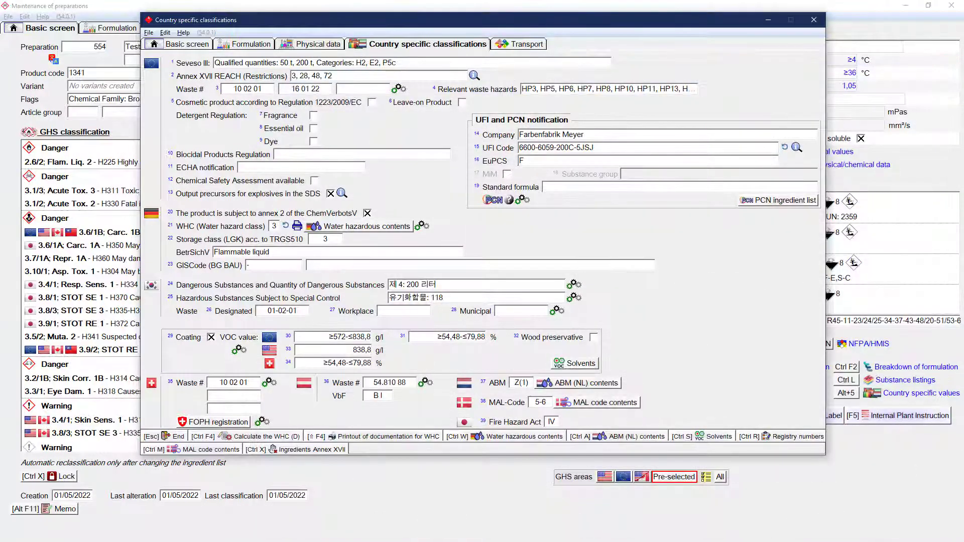
pyautogui.click(422, 225)
pyautogui.click(678, 230)
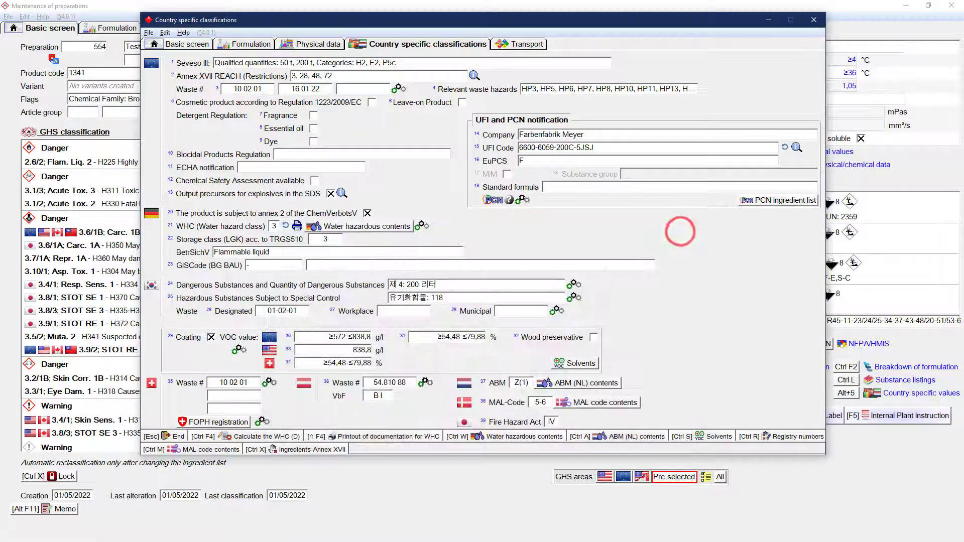
pyautogui.click(569, 285)
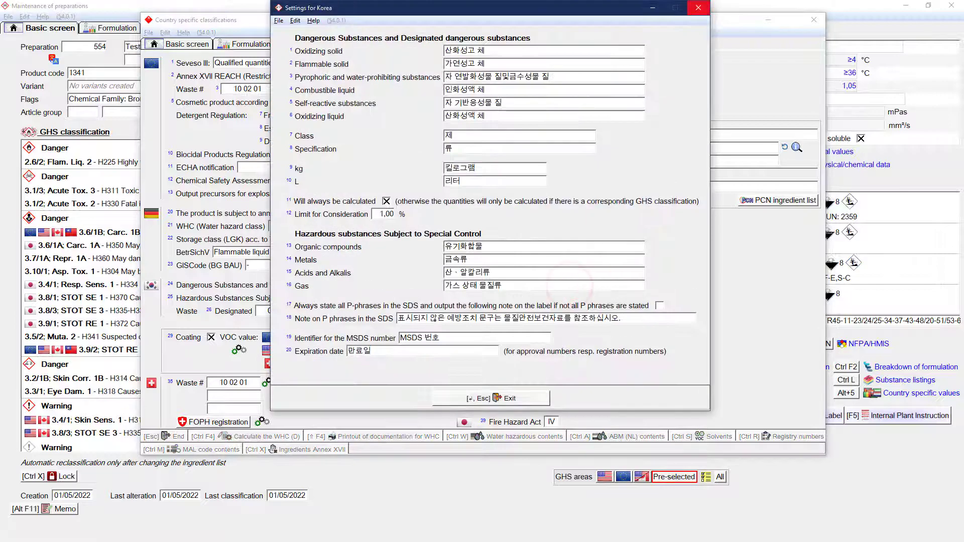
pyautogui.click(702, 5)
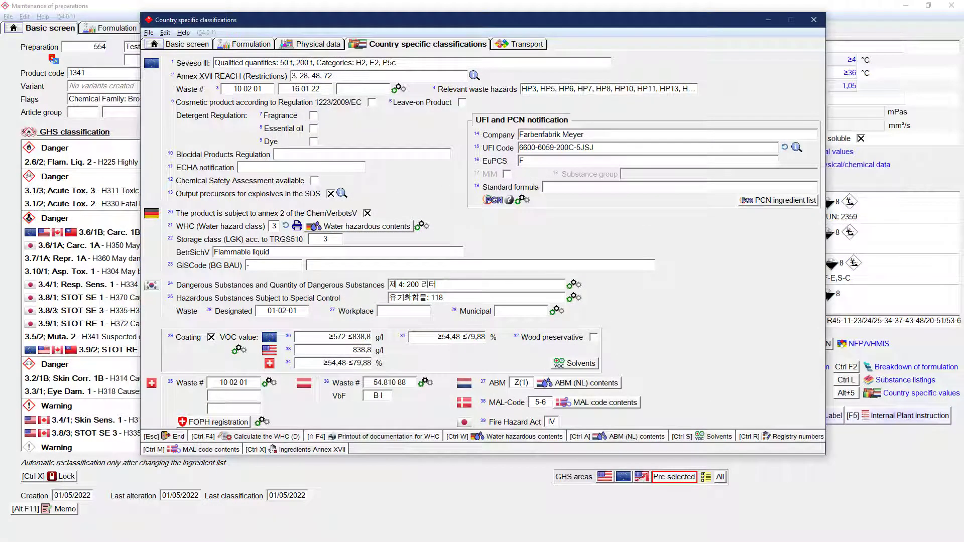
# Step: In the physical data, check the settings for the physical value calculations and recalculate the preparation's boiling point
pyautogui.click(335, 44)
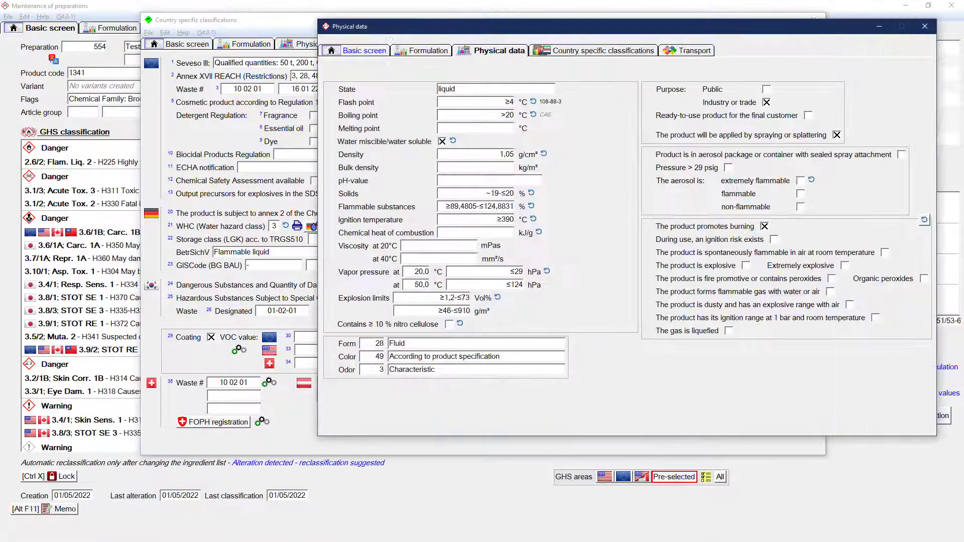
pyautogui.click(677, 390)
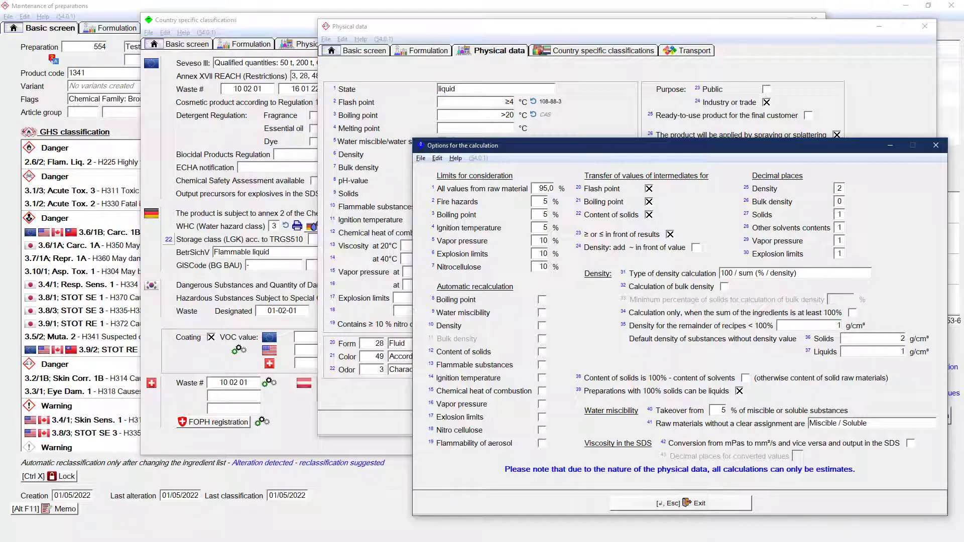
pyautogui.press('Escape')
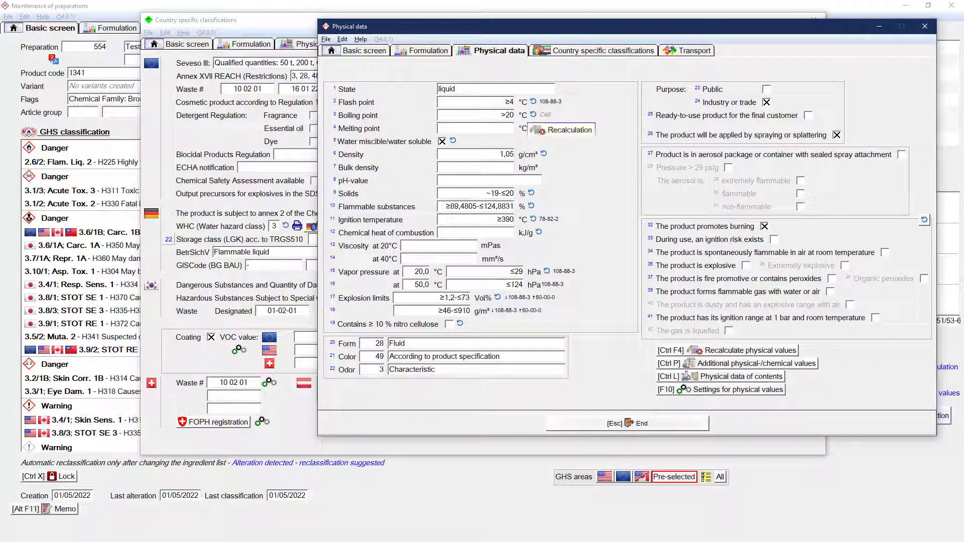
pyautogui.click(534, 114)
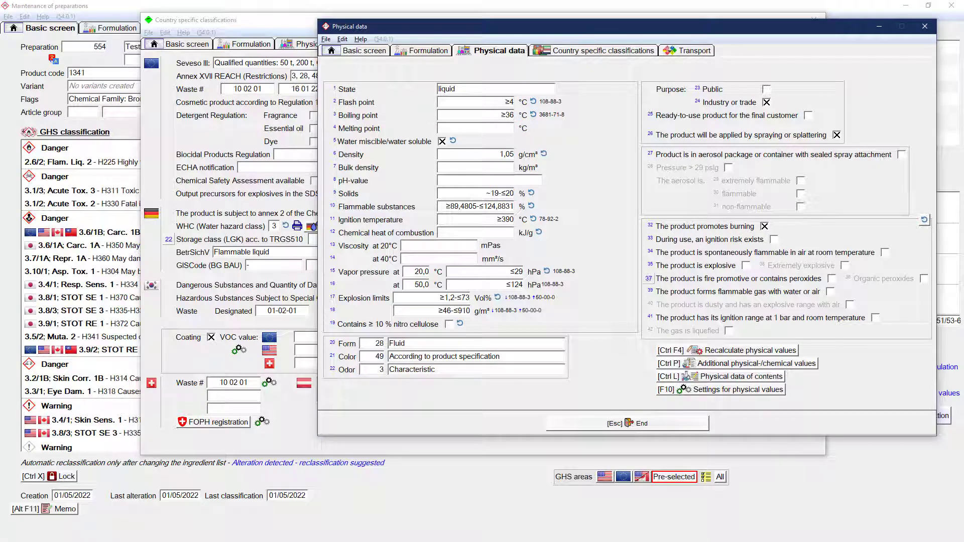
# Step: Set the density of cis-3-Hexen-1-yl acetate to 1,2 in the physical data of contents
pyautogui.click(728, 376)
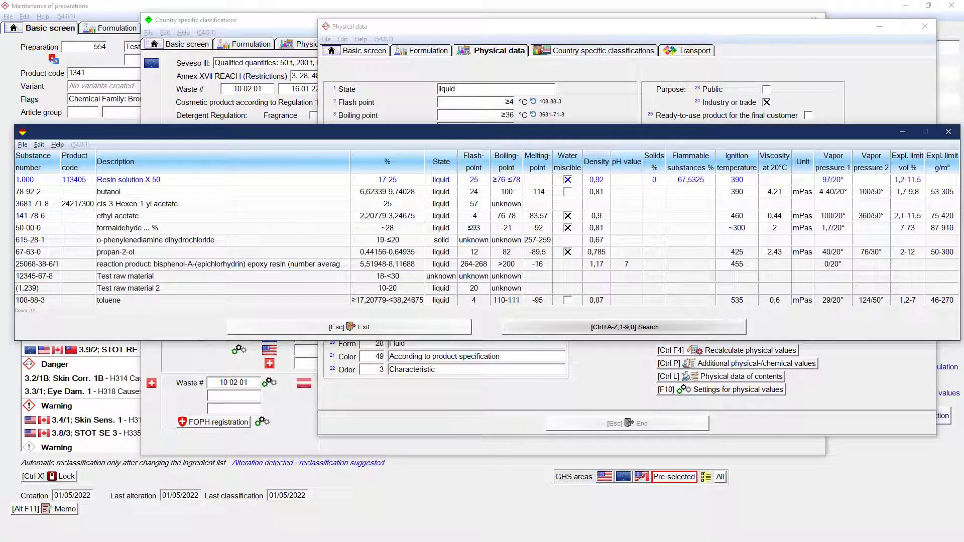
pyautogui.click(598, 203)
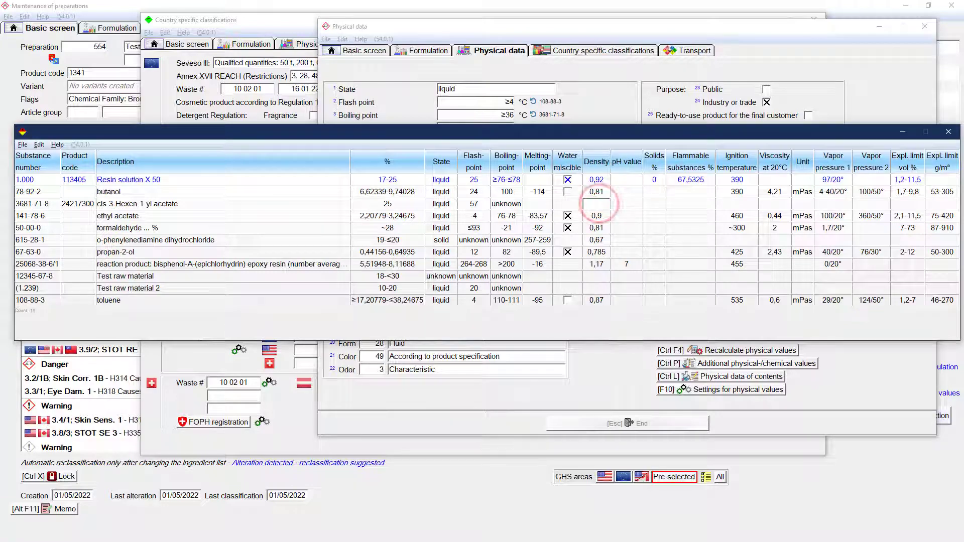
pyautogui.write('1,2')
pyautogui.press('Return')
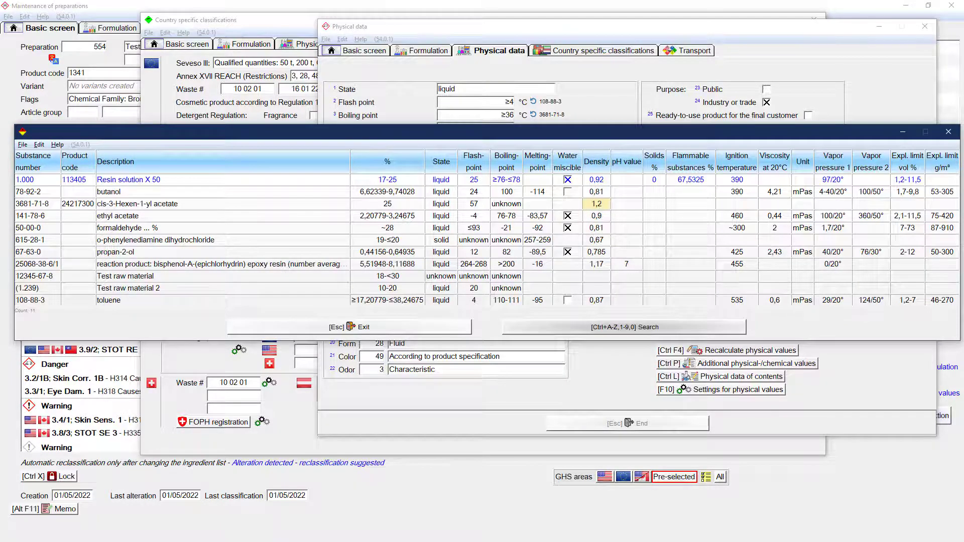
pyautogui.press('Escape')
# Step: Recalculate the physical values, including ignition temperature and excluding flammable substances from the calculation
pyautogui.click(705, 350)
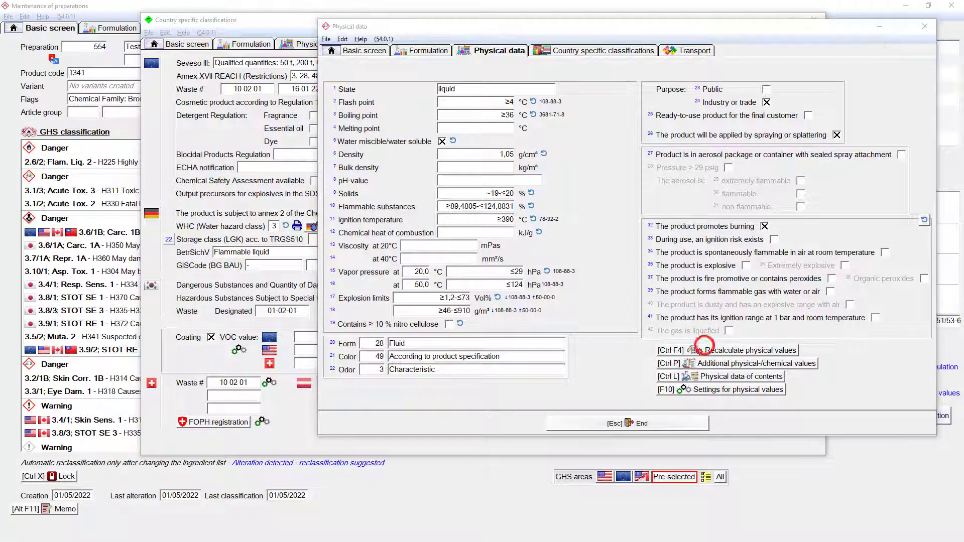
pyautogui.click(695, 261)
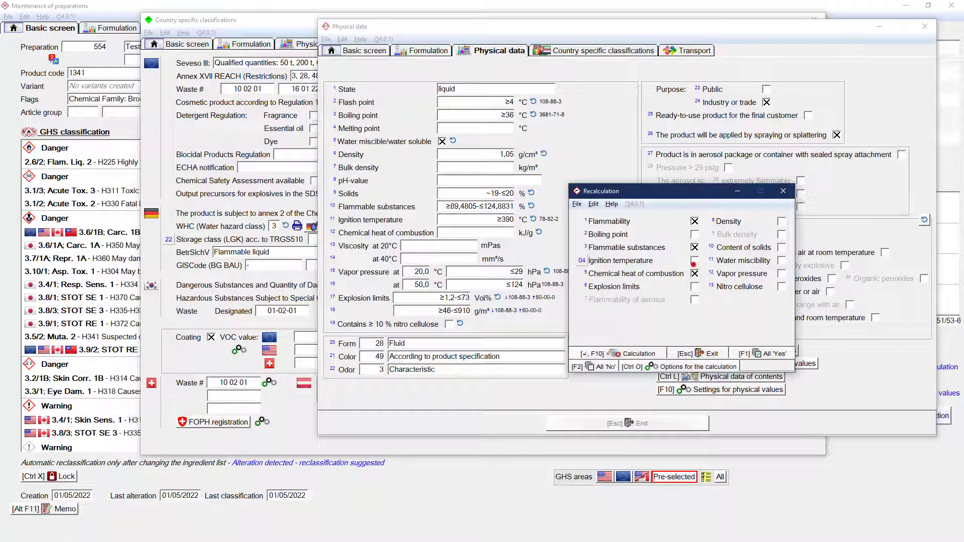
pyautogui.click(694, 247)
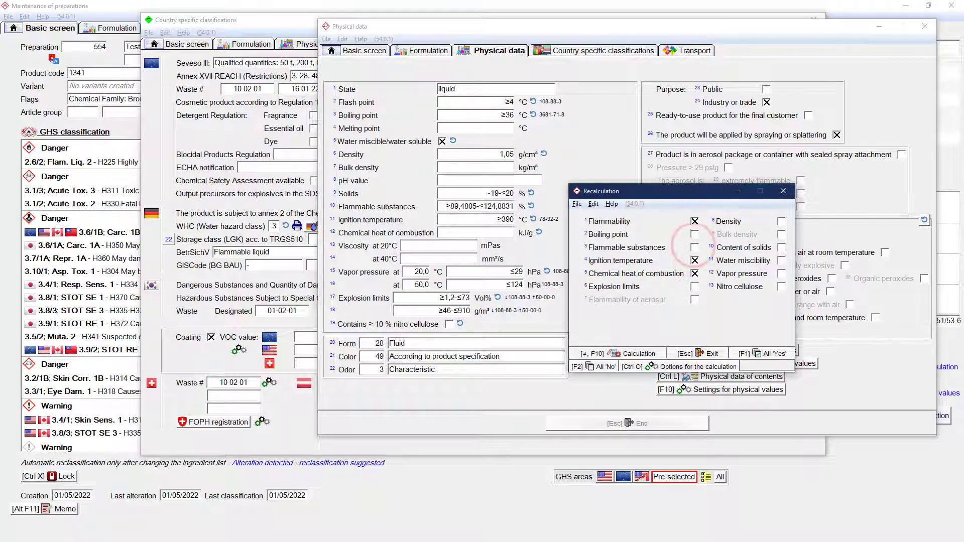
pyautogui.click(637, 354)
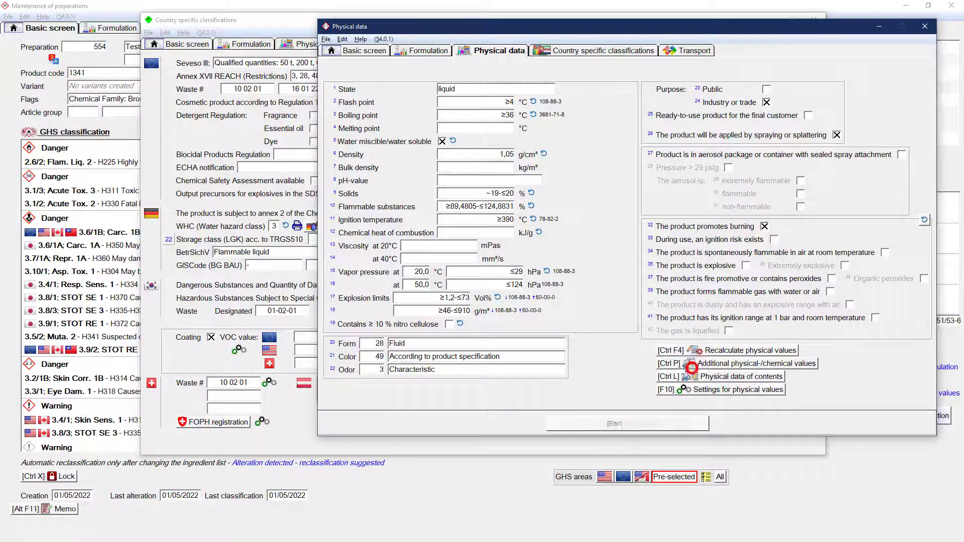
# Step: Enter 123 as the molar volume in the additional physical/chemical values
pyautogui.click(690, 363)
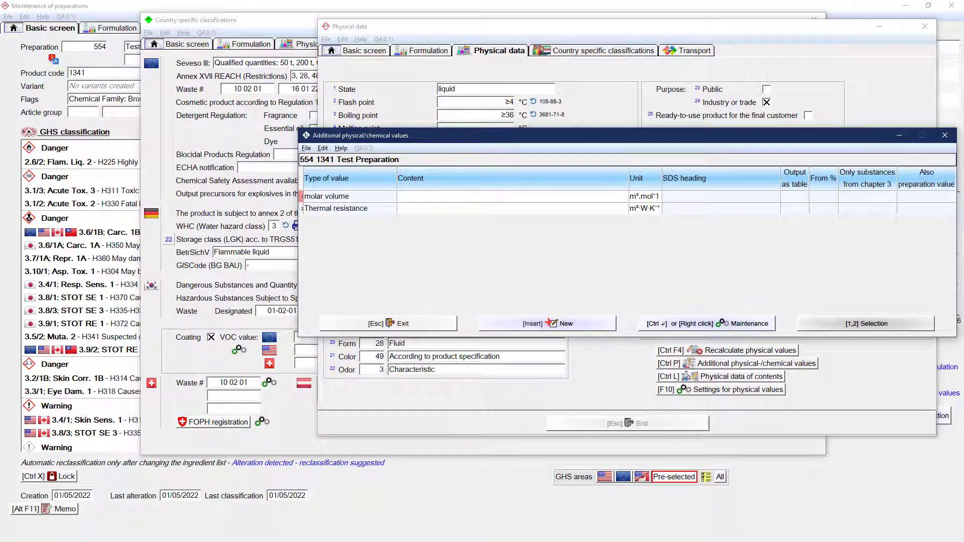
pyautogui.click(488, 197)
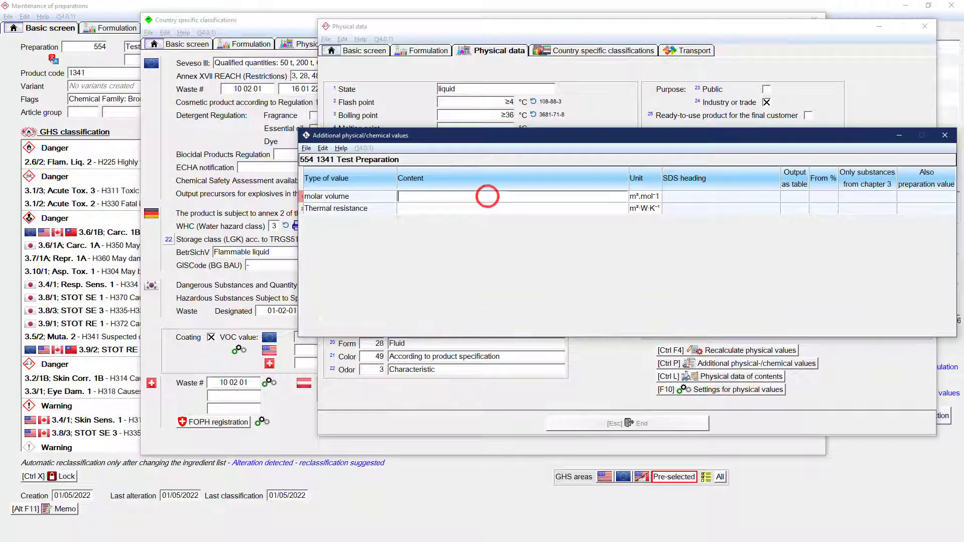
pyautogui.write('123')
pyautogui.press('Return')
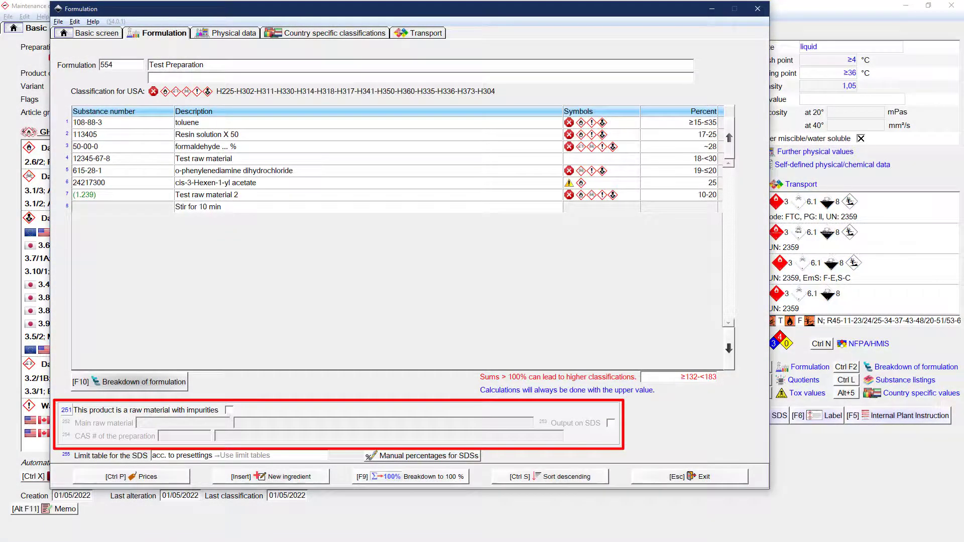
# Step: Mark the formulation as a raw material with impurities and view the choices for its main raw material
pyautogui.click(229, 410)
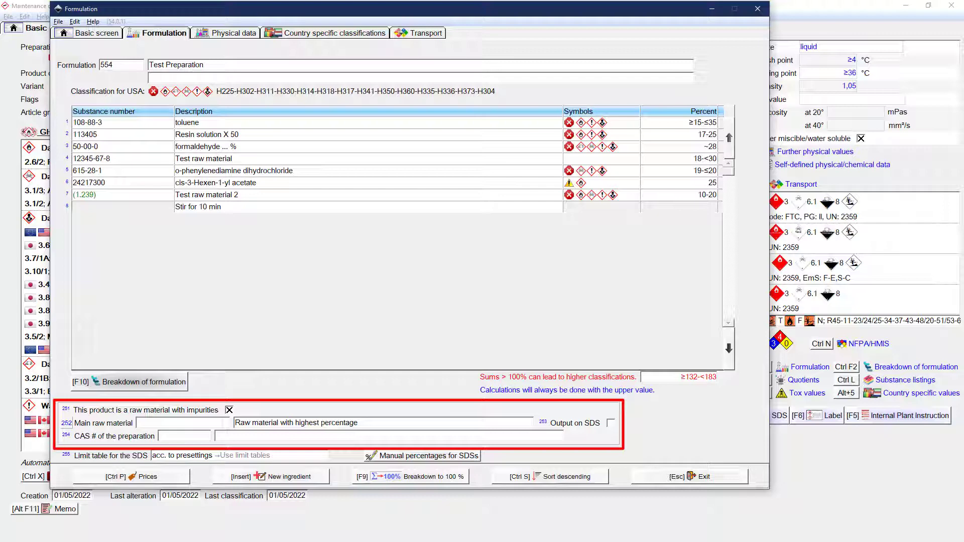
pyautogui.click(222, 422)
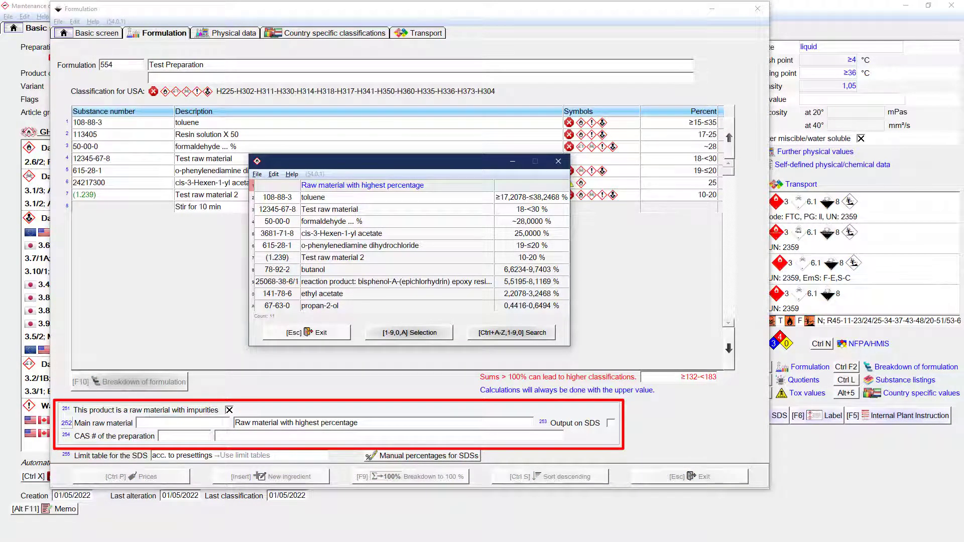
pyautogui.press('Escape')
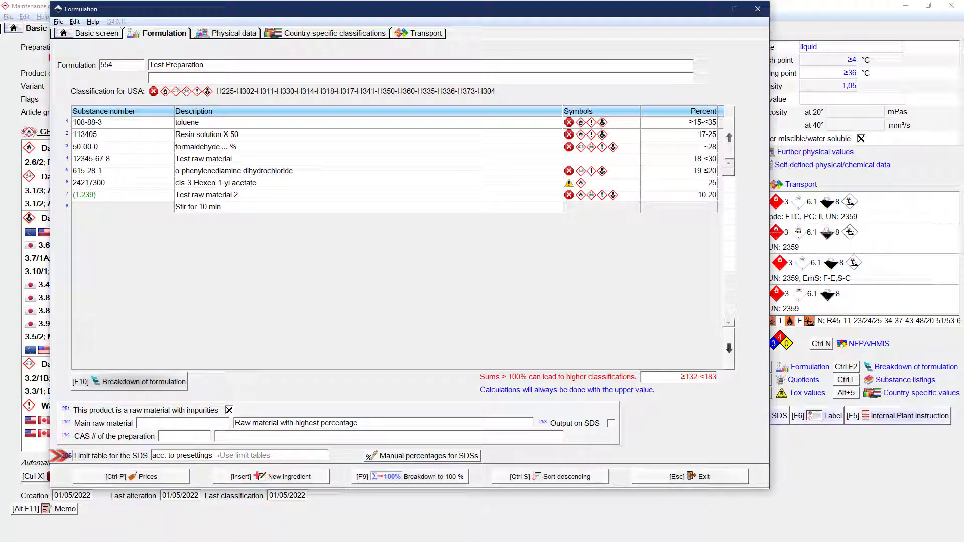
# Step: View the limit tables available for the SDS, and set toluene's manual SDS percentage to 10-30
pyautogui.click(186, 455)
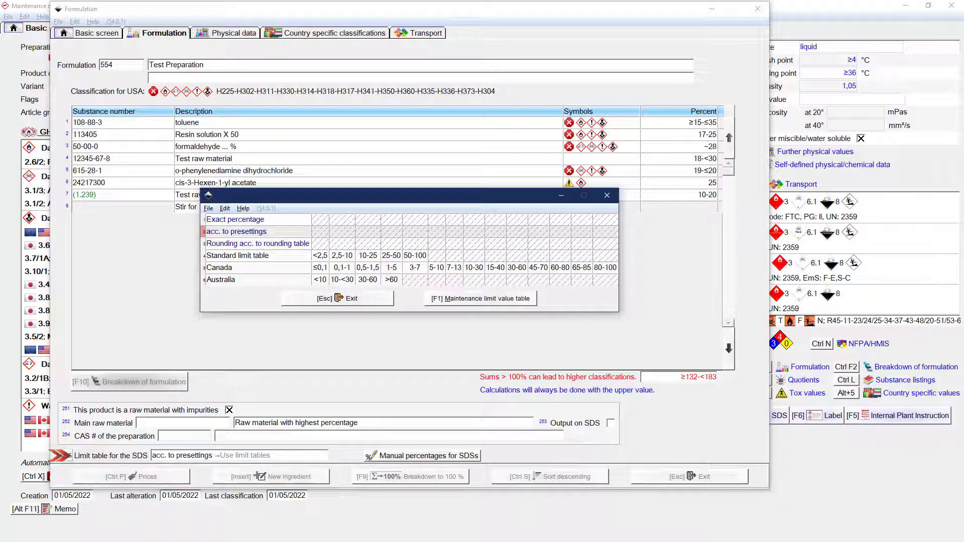
pyautogui.press('Escape')
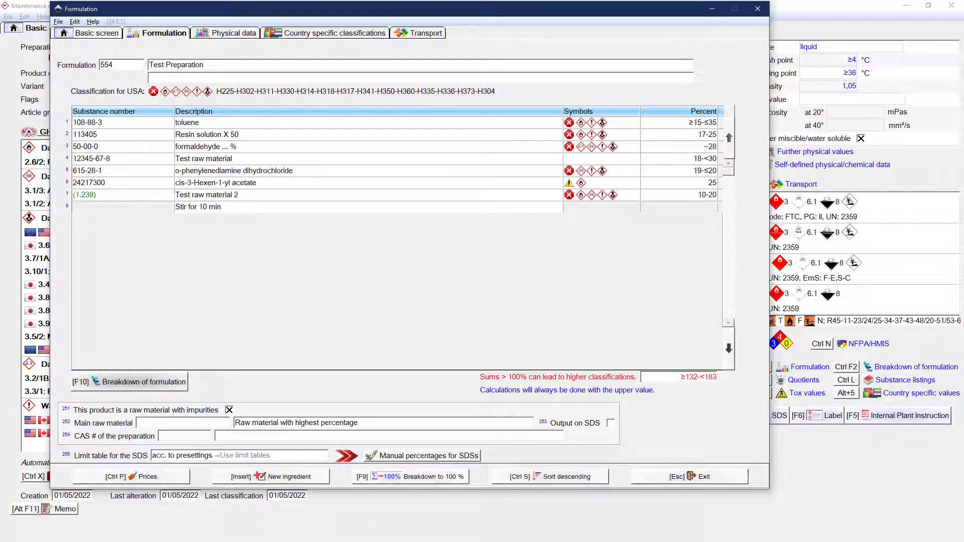
pyautogui.click(391, 455)
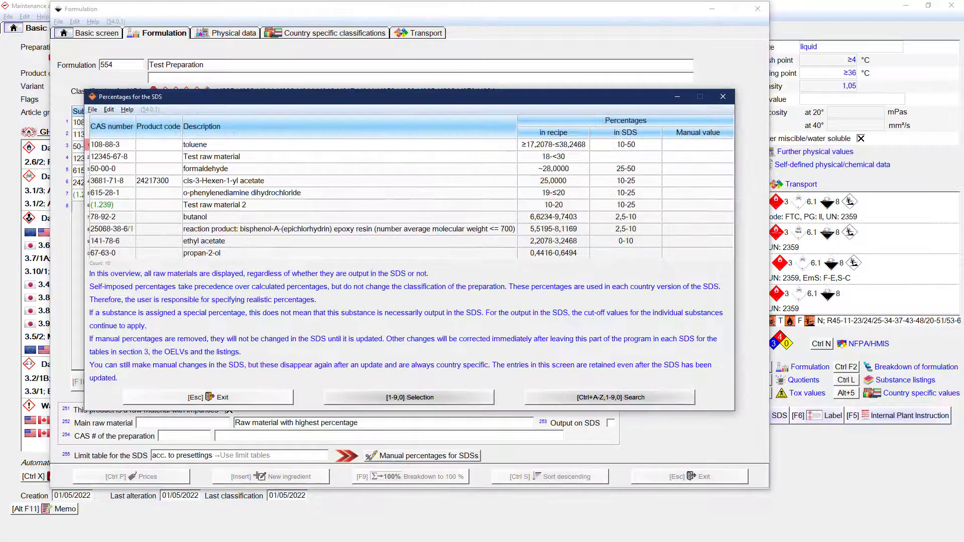
pyautogui.click(684, 144)
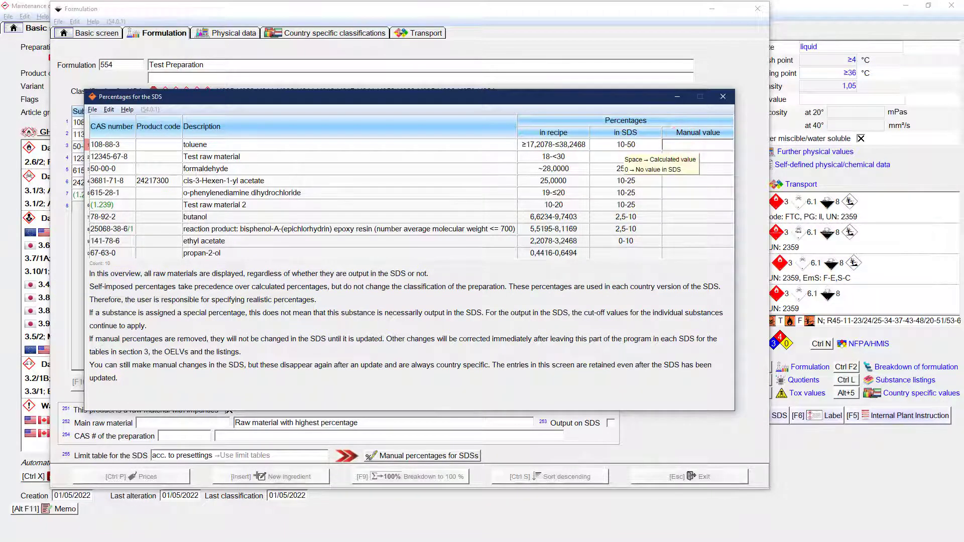
pyautogui.write('10-30')
pyautogui.press('Return')
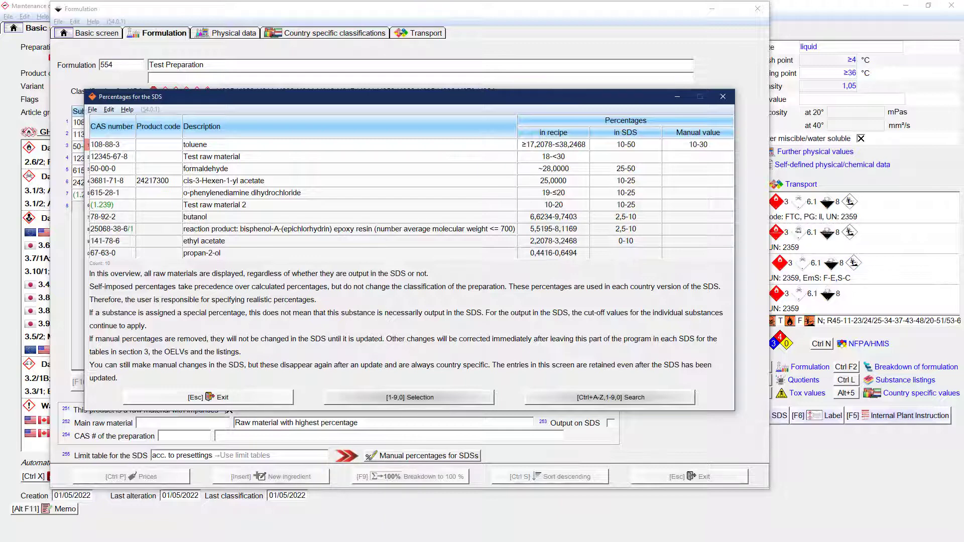
pyautogui.press('Escape')
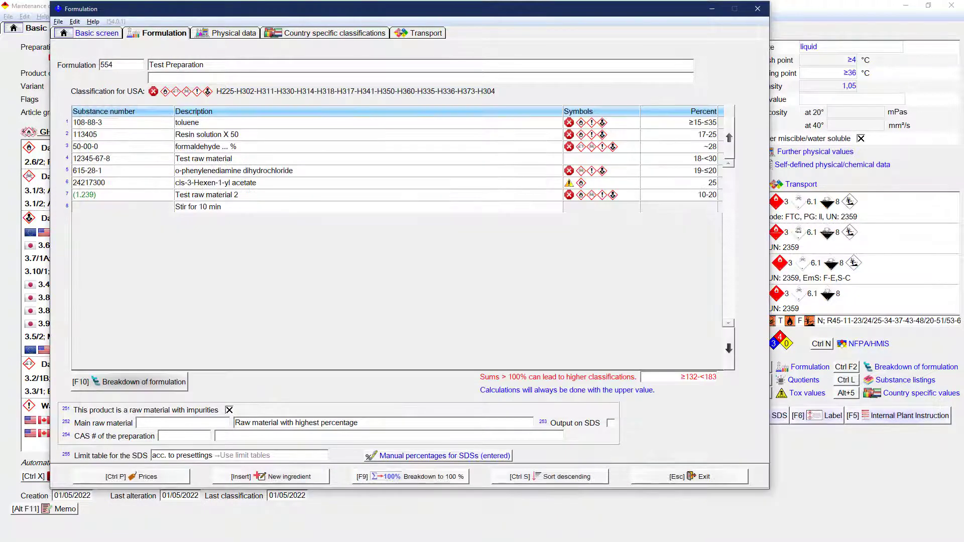
# Step: Lock the recipe against automatic reclassification from the basic screen, and lock its transport classification as well
pyautogui.click(103, 32)
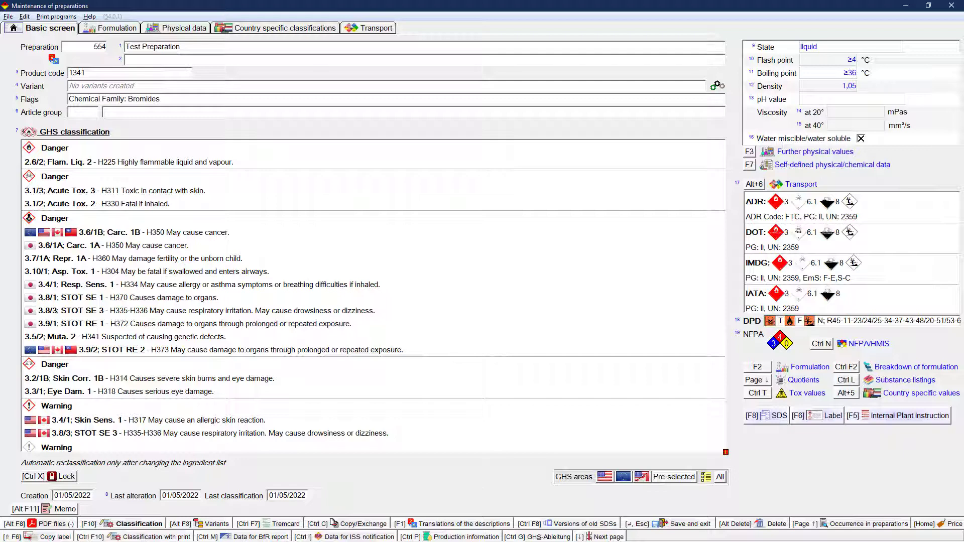
pyautogui.click(63, 476)
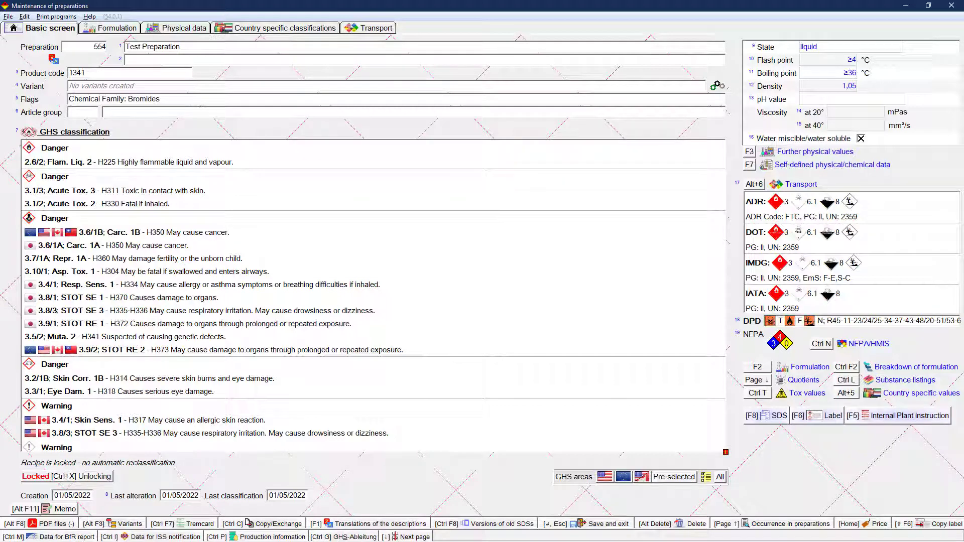
pyautogui.click(791, 246)
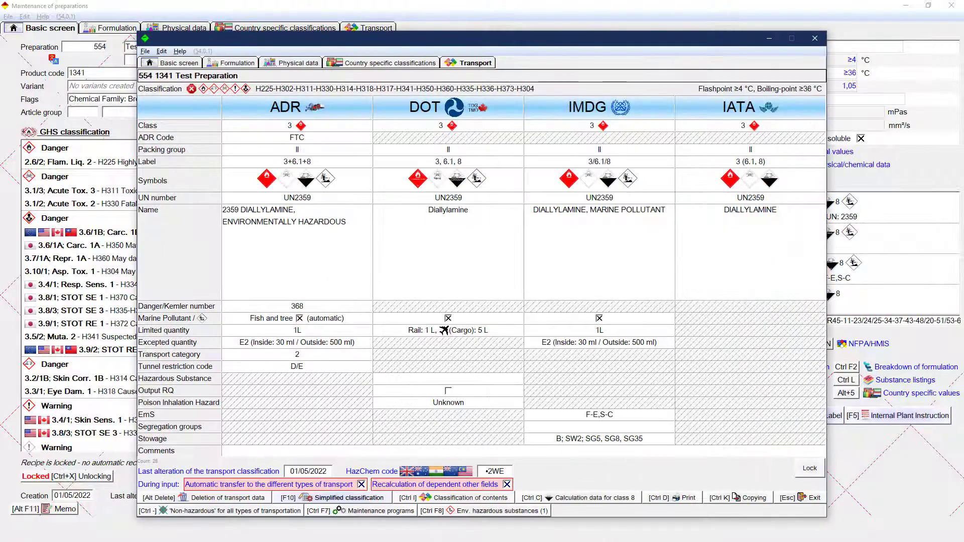
pyautogui.click(805, 474)
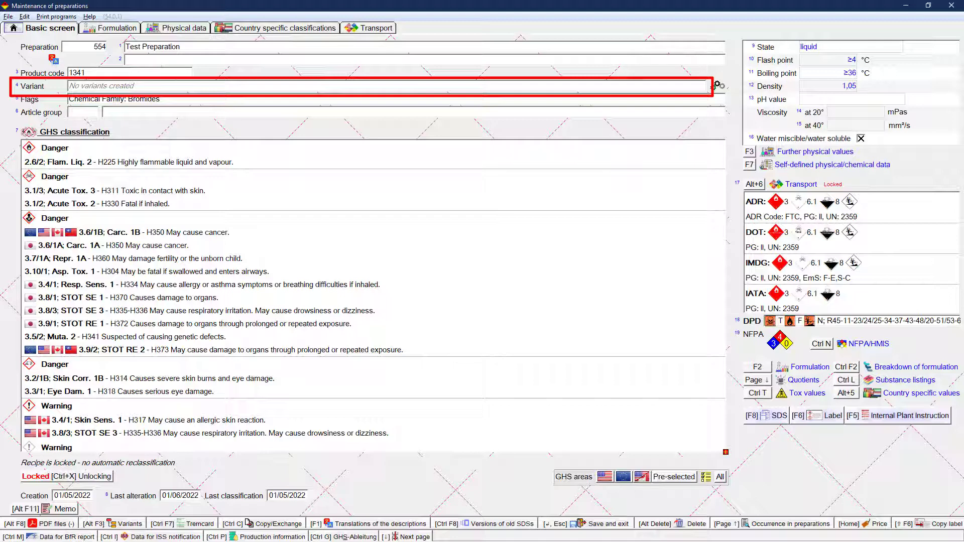
# Step: Add the German translation "Testzubereitung" to the preparation's description
pyautogui.click(54, 59)
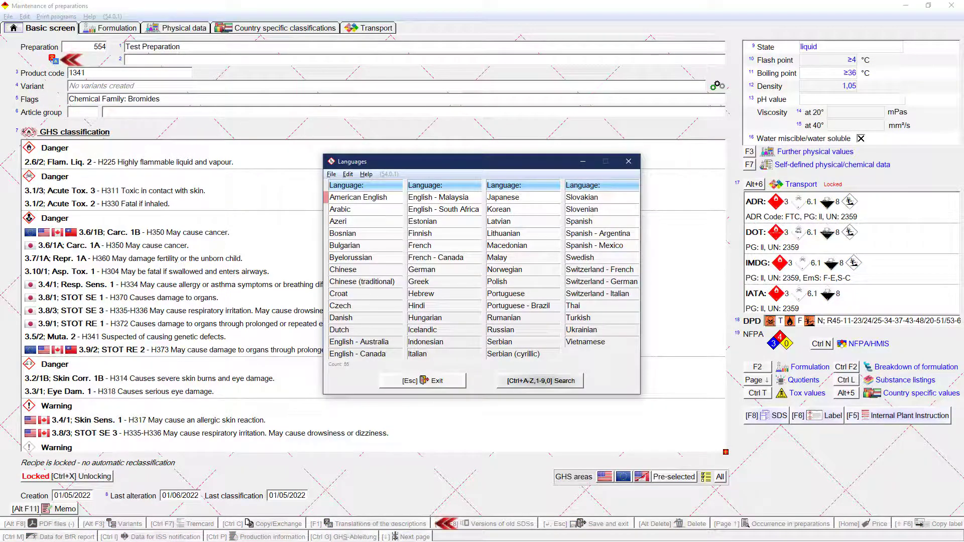
pyautogui.doubleClick(430, 268)
pyautogui.write('T')
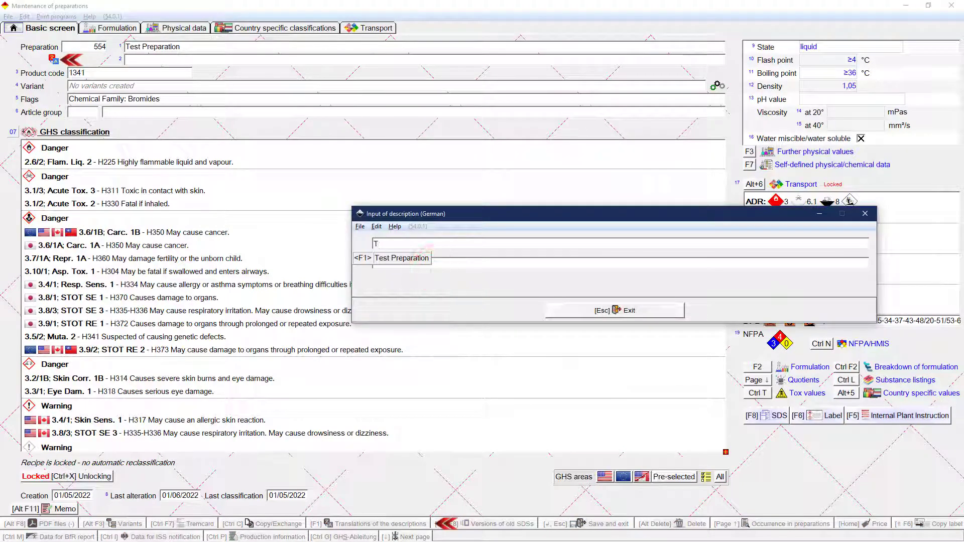
pyautogui.write('estzubereitung')
pyautogui.press('Return')
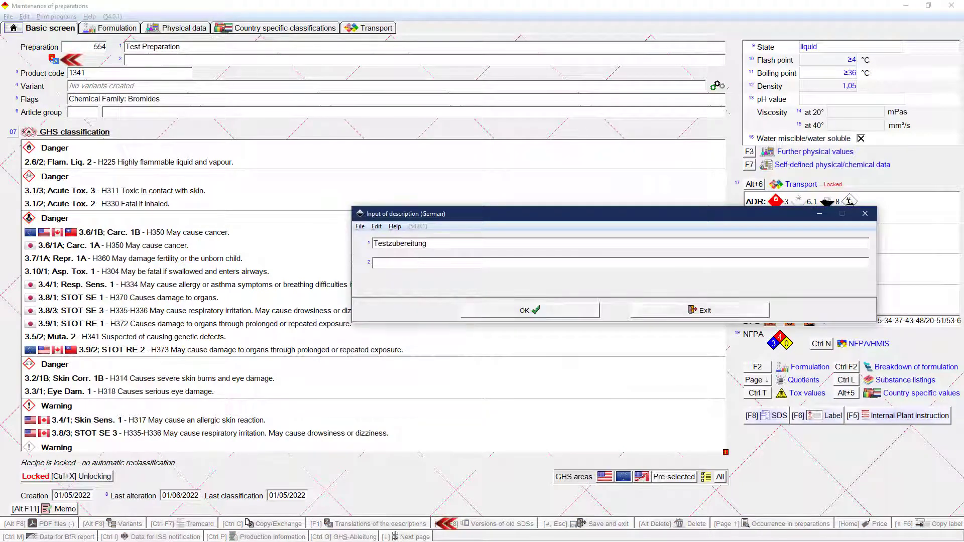
pyautogui.press('Return')
# Step: Search for the preparation's occurrence in other preparations, and view its copying and ingredient replacement options
pyautogui.click(776, 522)
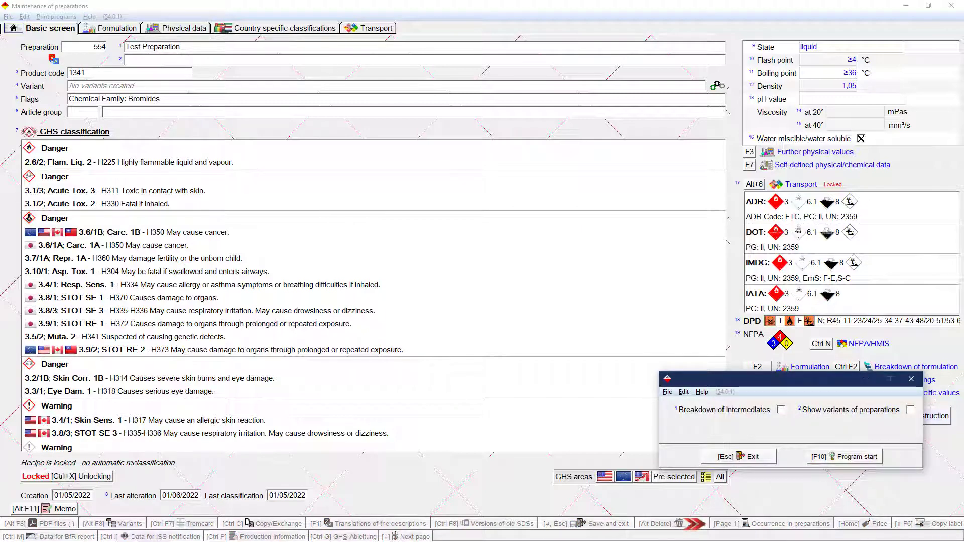
pyautogui.click(823, 455)
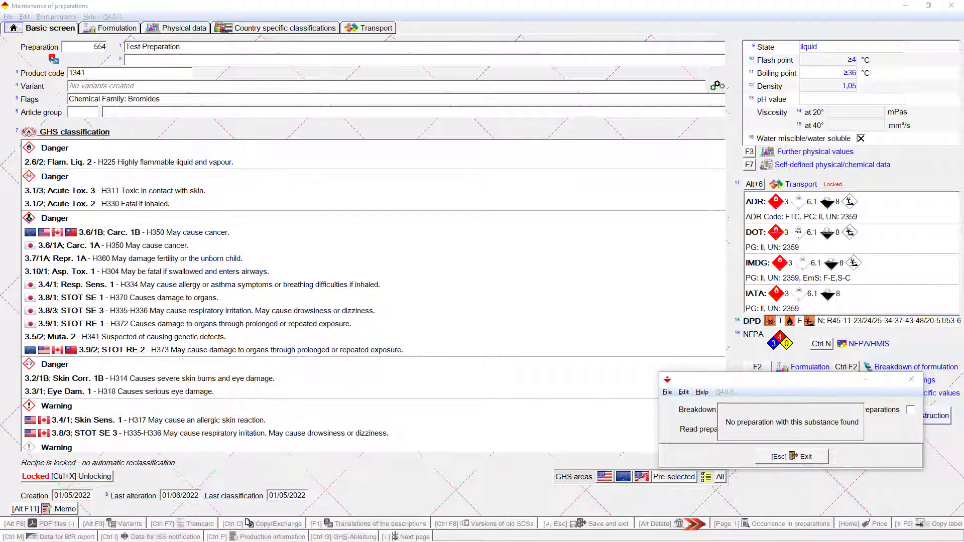
pyautogui.press('Escape')
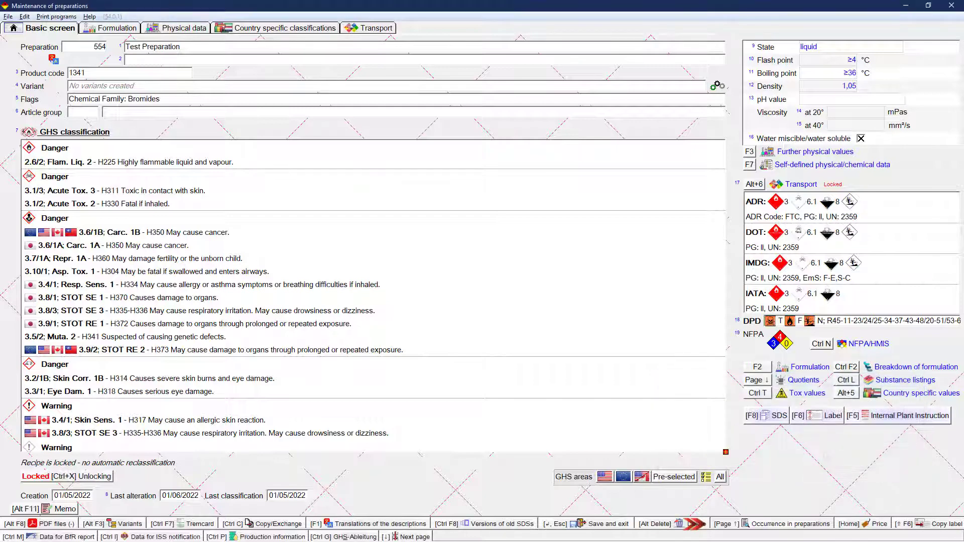
pyautogui.click(258, 522)
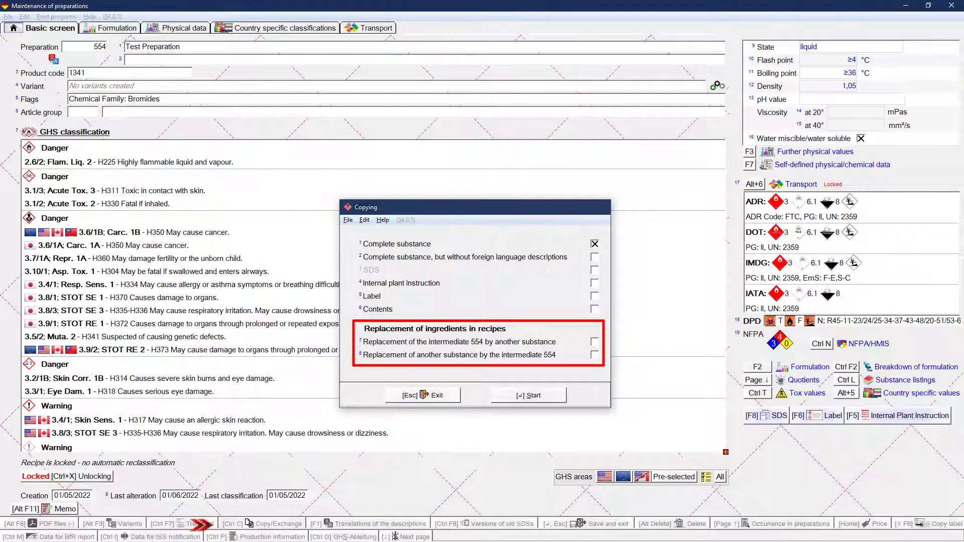
pyautogui.press('Escape')
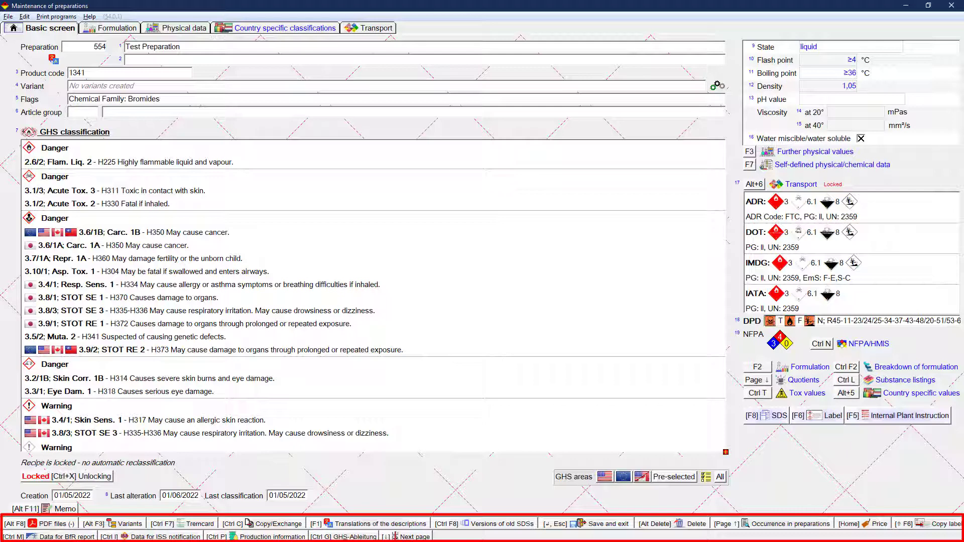
# Step: Preview the data sheet according to Cosmetic Regulation for Great Britain, and unlock the recipe
pyautogui.click(70, 17)
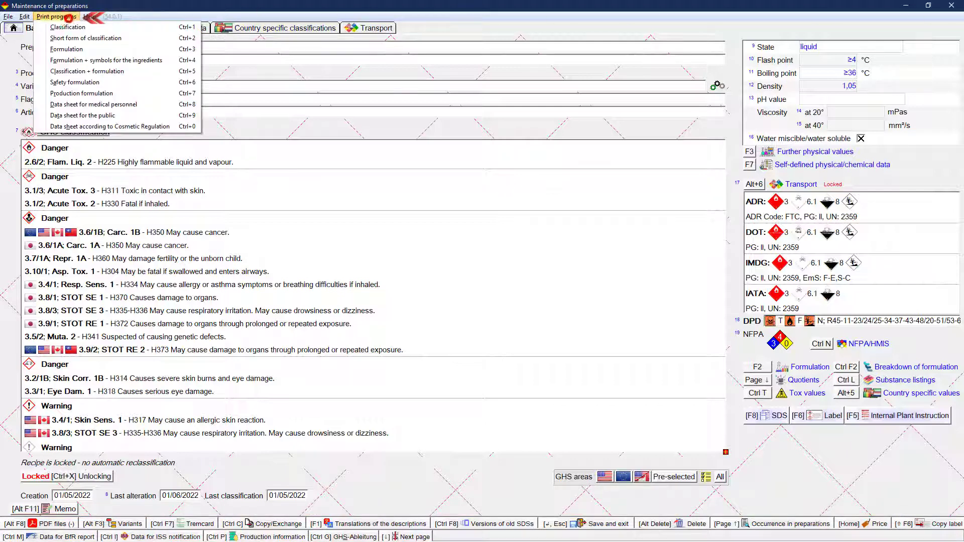
pyautogui.click(65, 126)
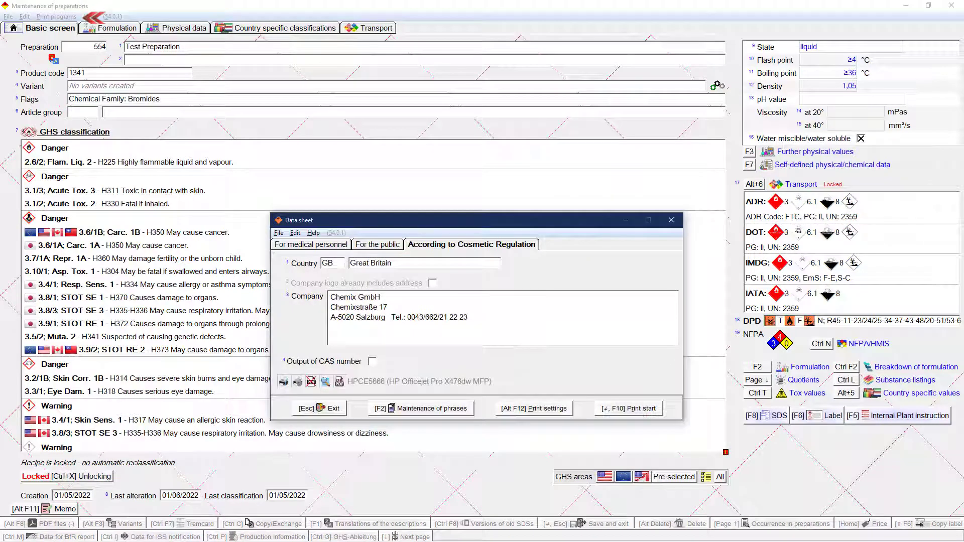
pyautogui.click(629, 408)
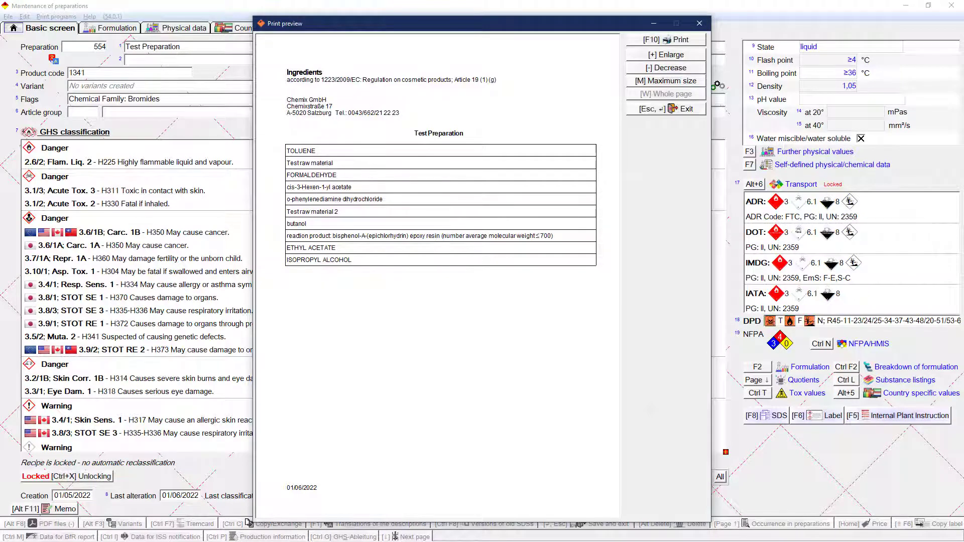
pyautogui.press('Escape')
pyautogui.click(86, 475)
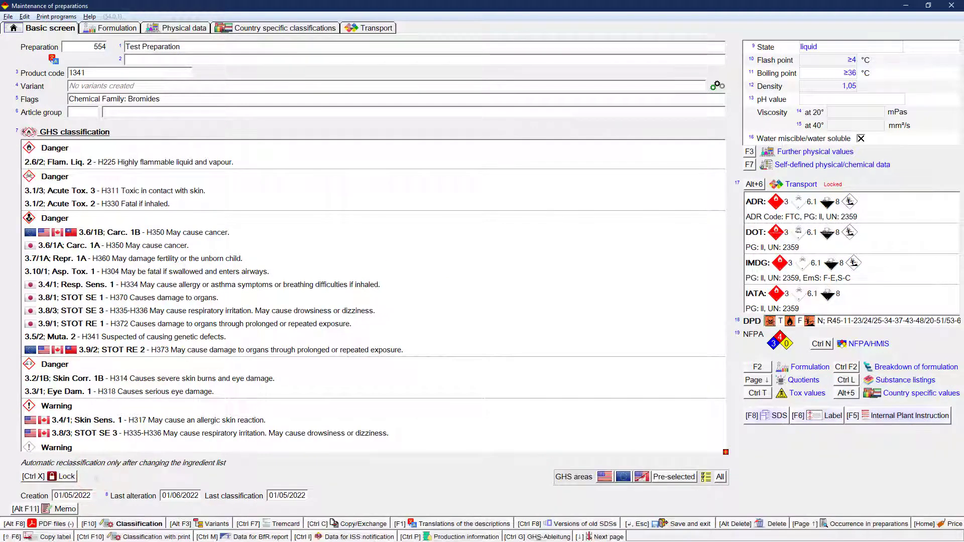